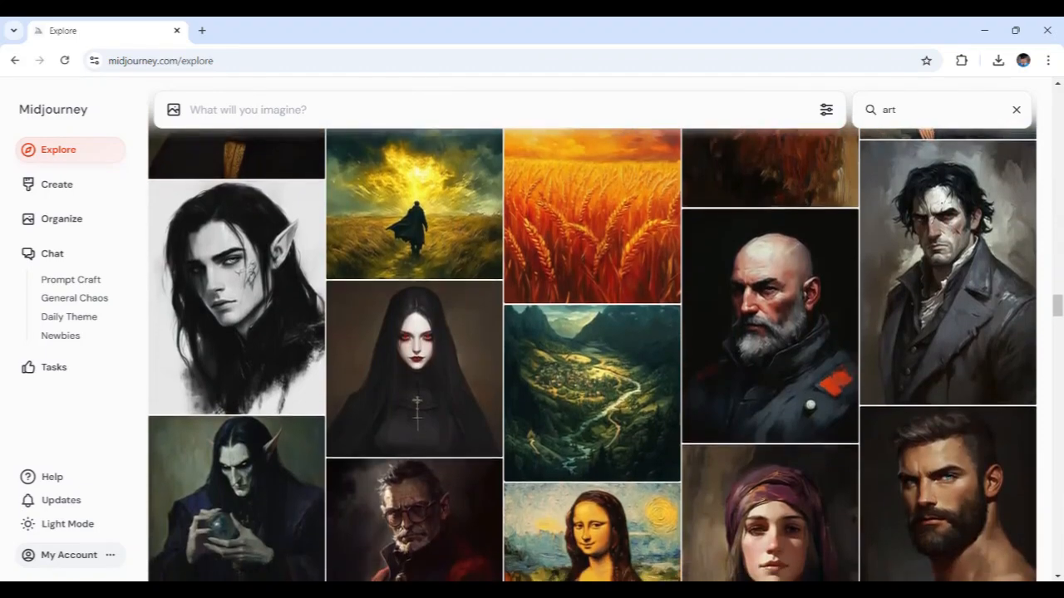
scroll(592, 349, "down", 1)
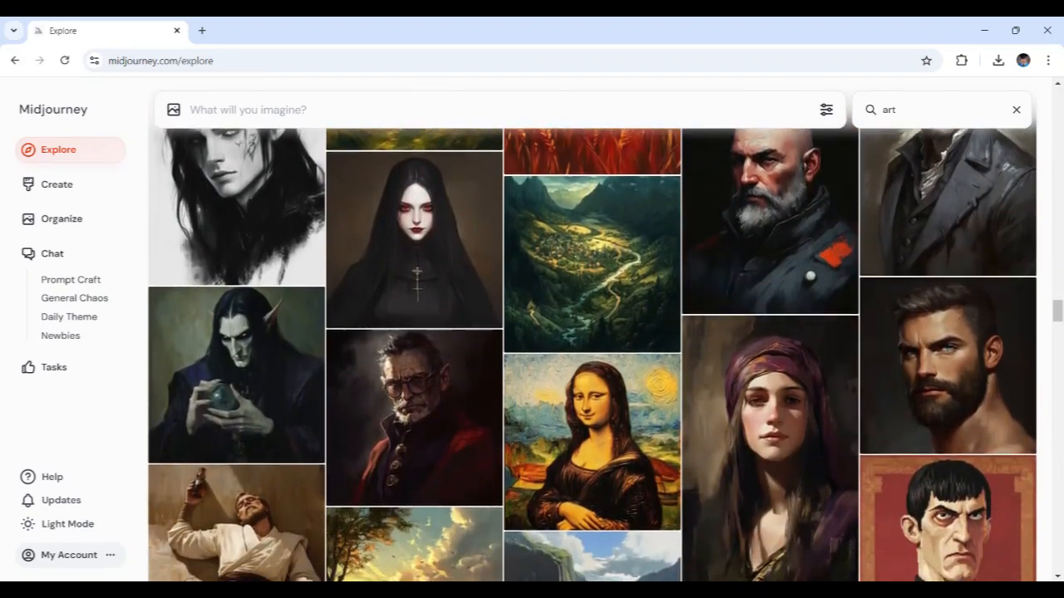
scroll(591, 349, "down", 3)
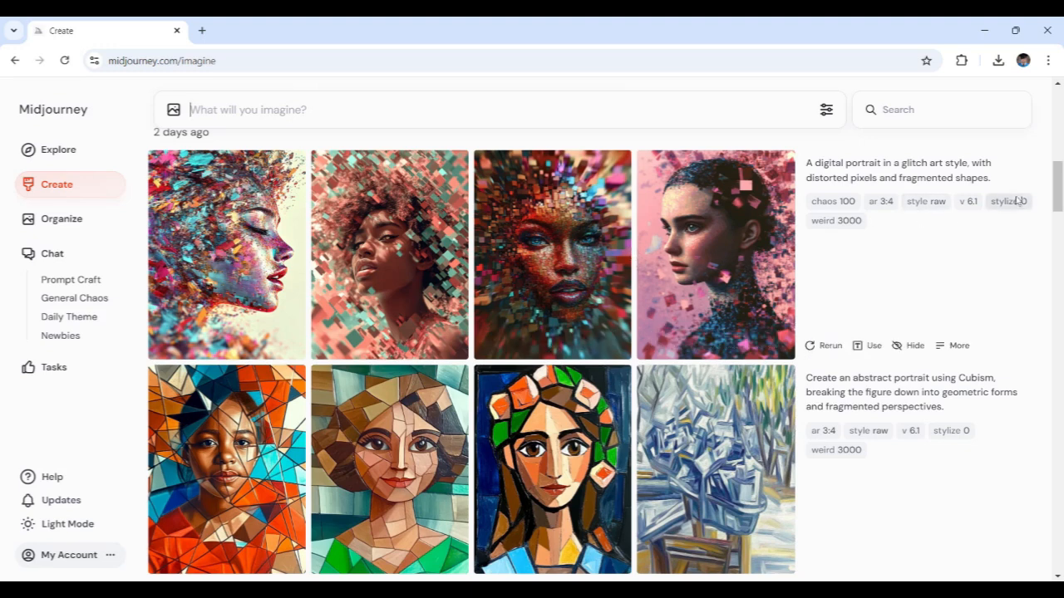
Step: Generate images from the prompt "A dreamscape where reality is twisted by light and shadow."
left_click_drag(1061, 192, 1061, 117)
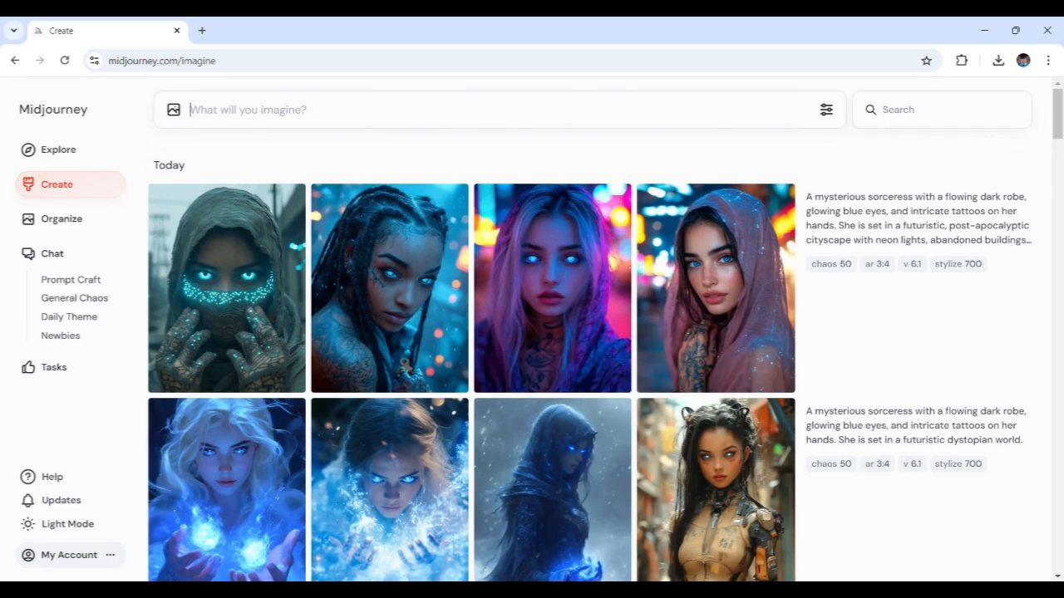
type("A dreamscape where reality is twisted by light and shadow.")
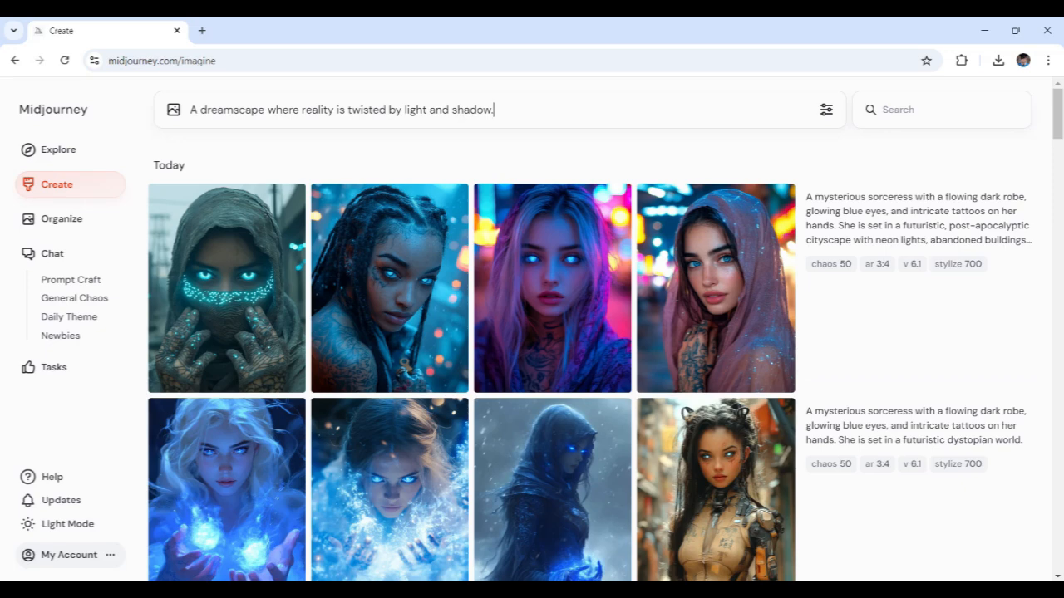
key("Return")
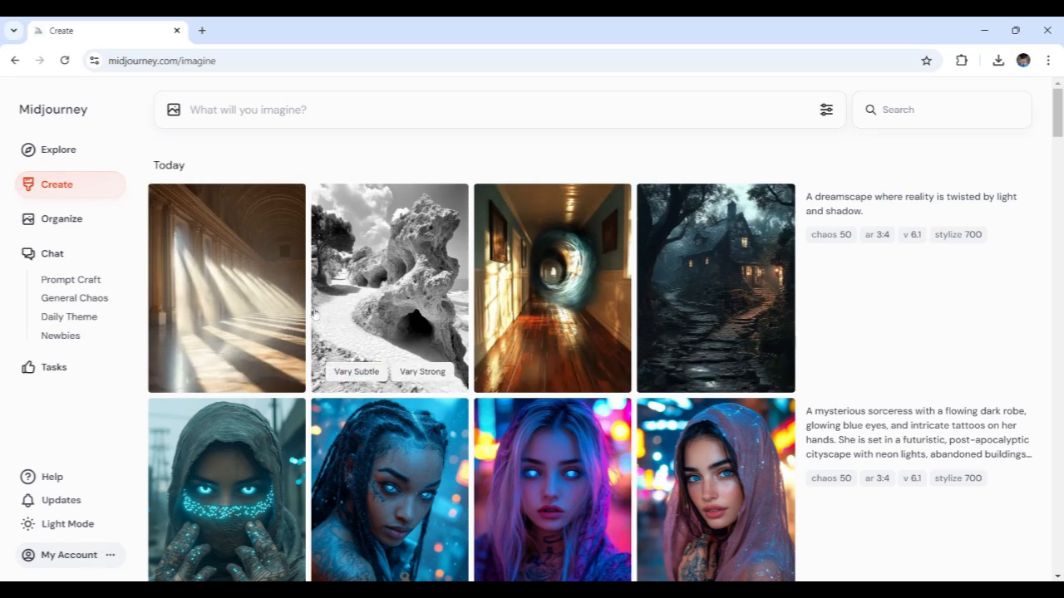
Step: View the dreamscape images enlarged one by one: the rock formation, the hallway portal, the dark cottage and the sunlit hall
left_click(438, 307)
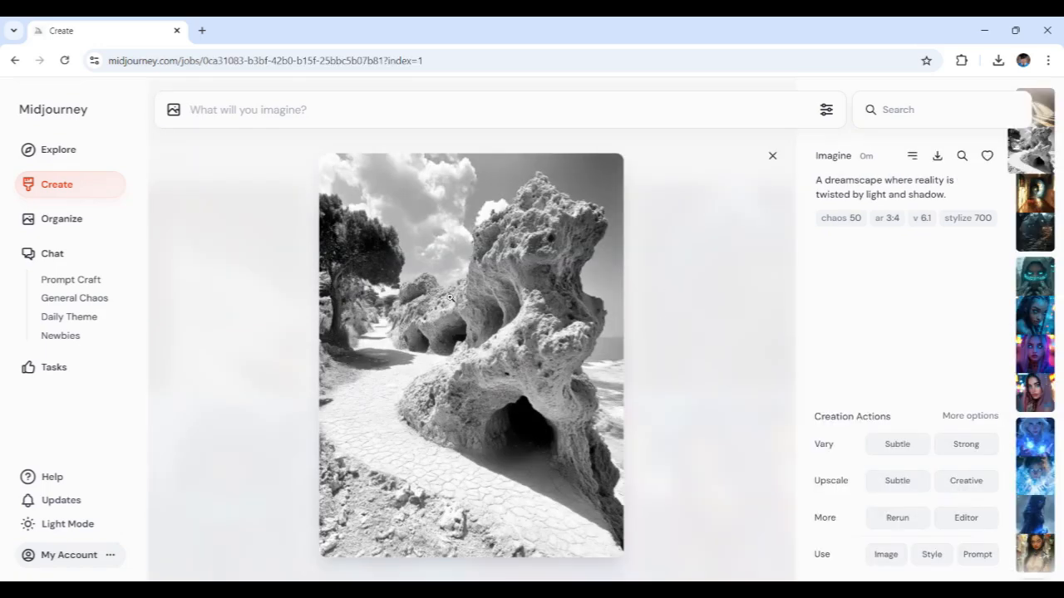
left_click(677, 232)
left_click(544, 284)
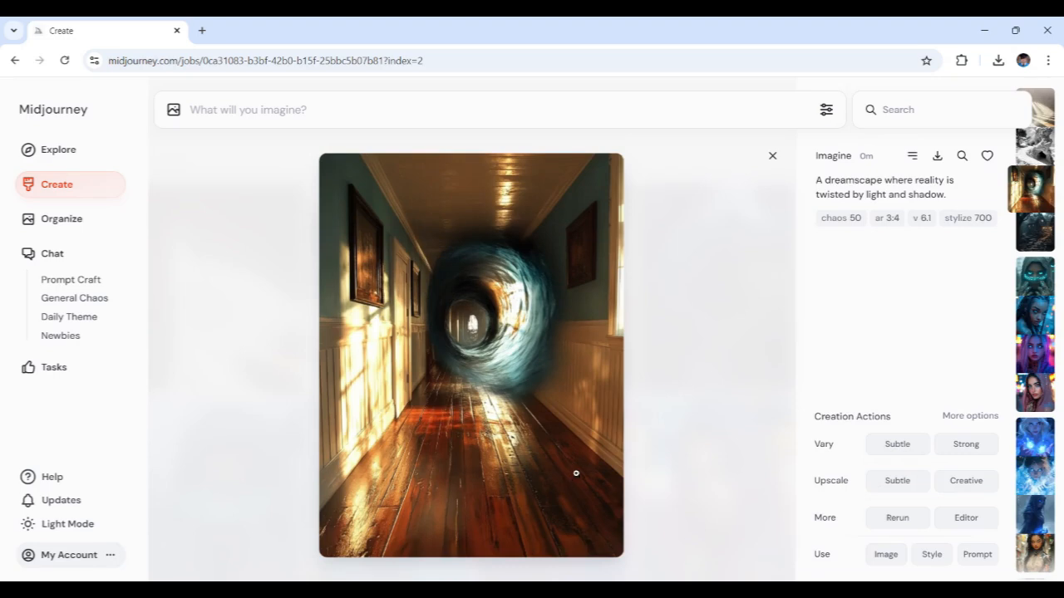
left_click(720, 342)
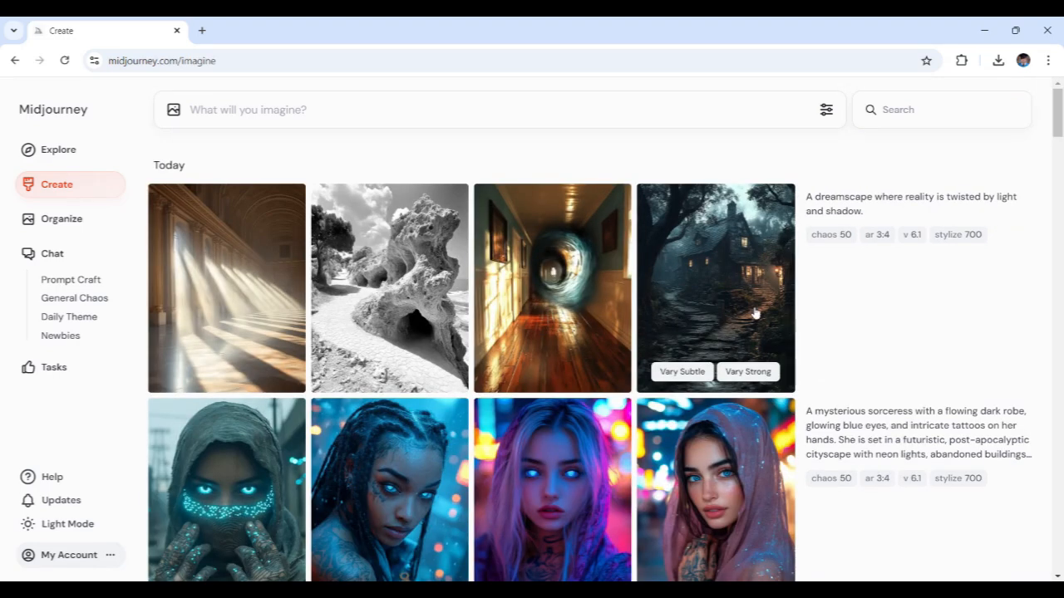
left_click(708, 312)
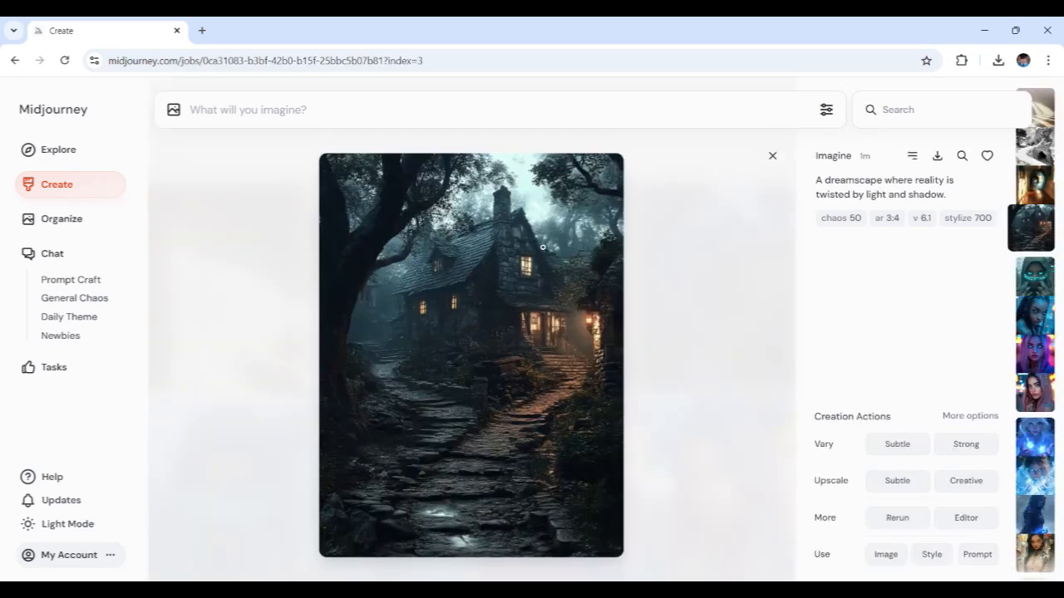
left_click(670, 352)
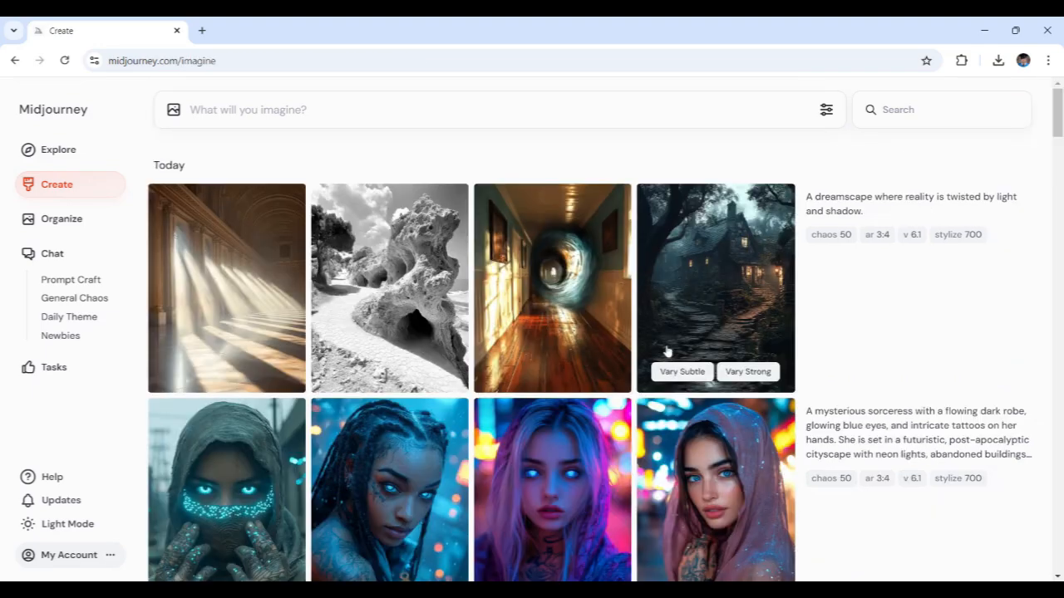
left_click(228, 308)
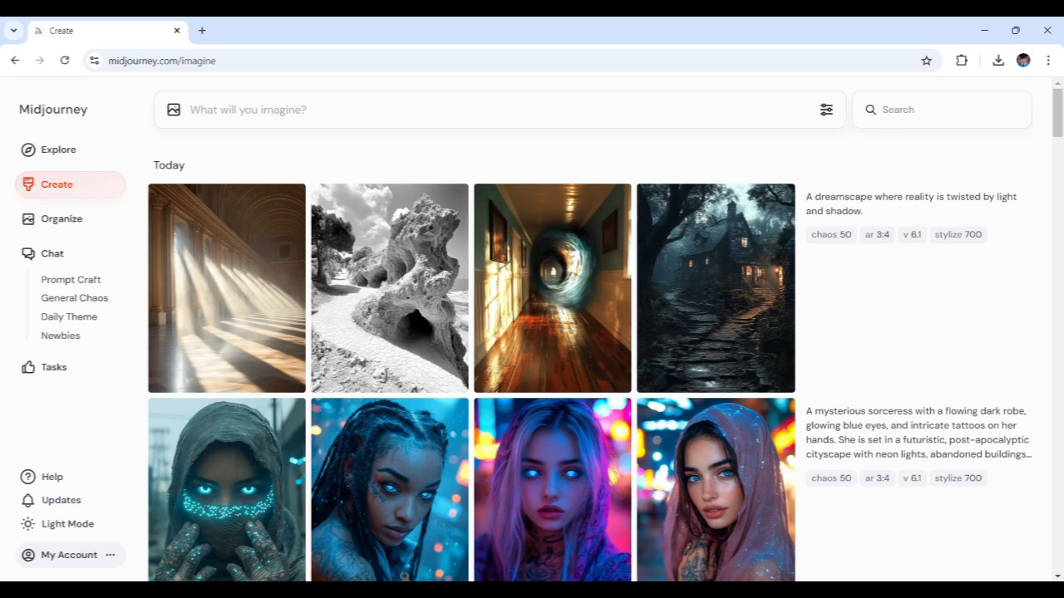
Step: Generate images from the prompt "The city streets echo with the footsteps of forgotten souls."
type("The city streets echo with the footsteps of forgotten souls.")
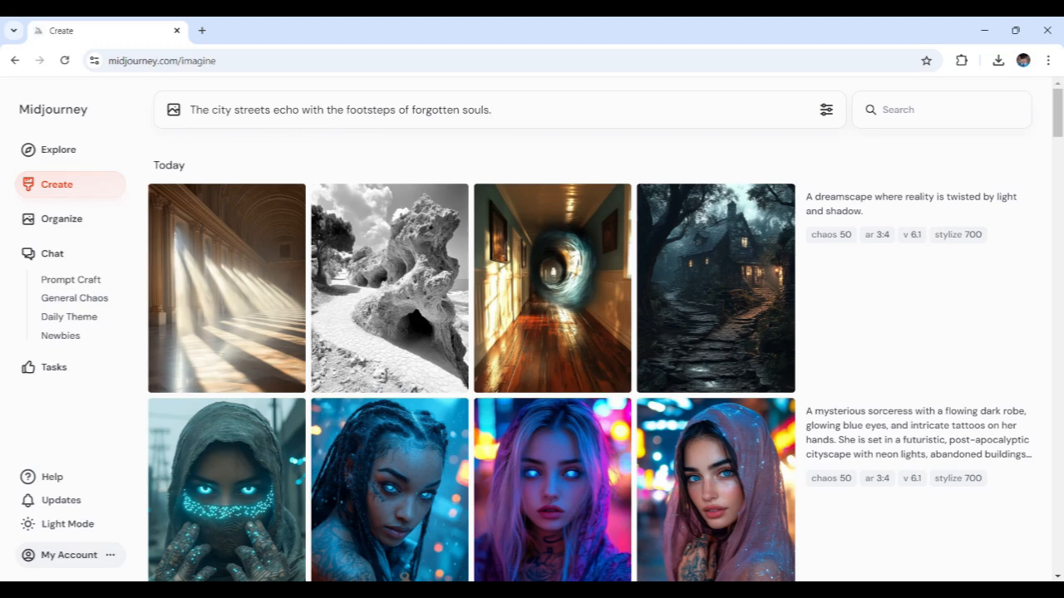
key("Return")
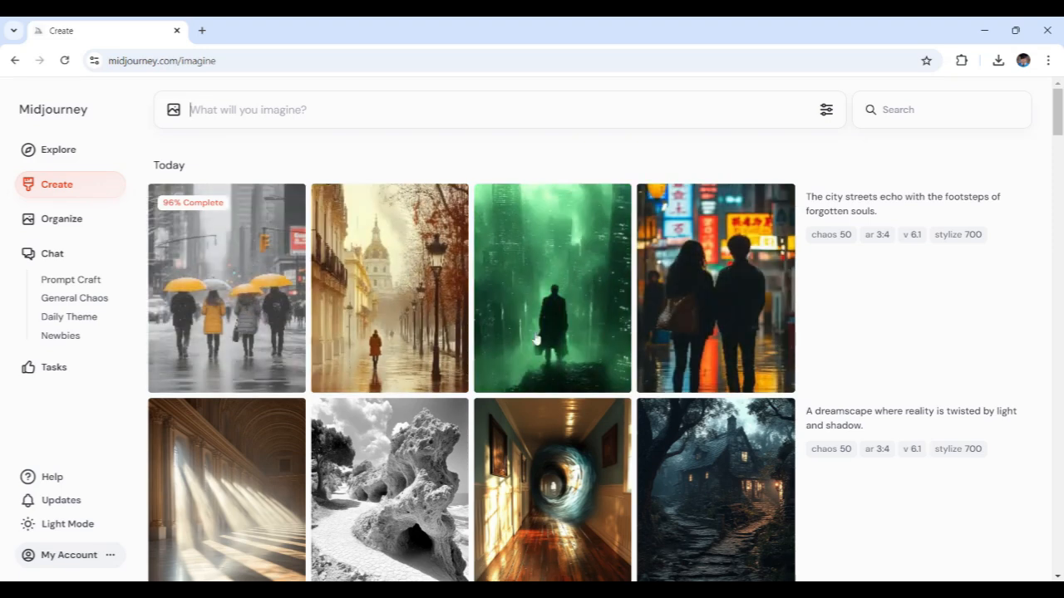
Step: View the city street images enlarged one by one: the domed avenue, the green cityscape, the neon-lit couple and the yellow umbrellas
mouse_move(689, 335)
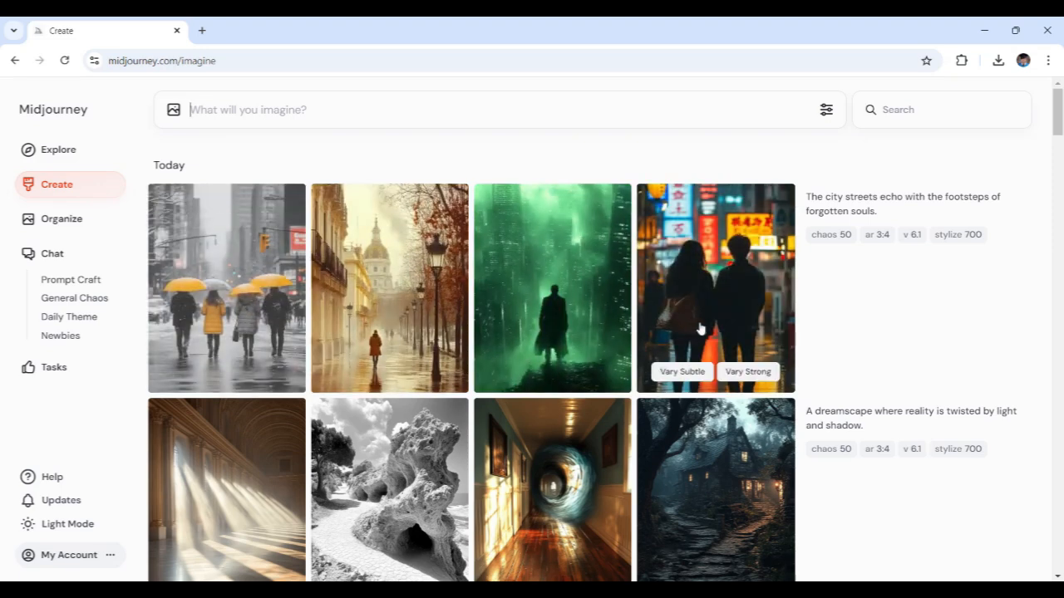
left_click(405, 309)
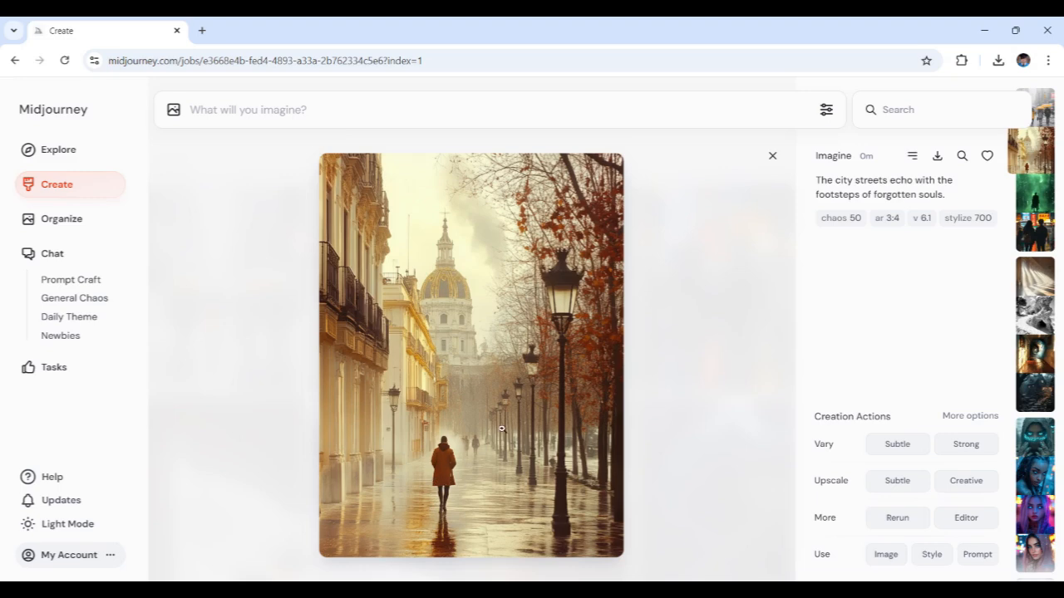
left_click(663, 295)
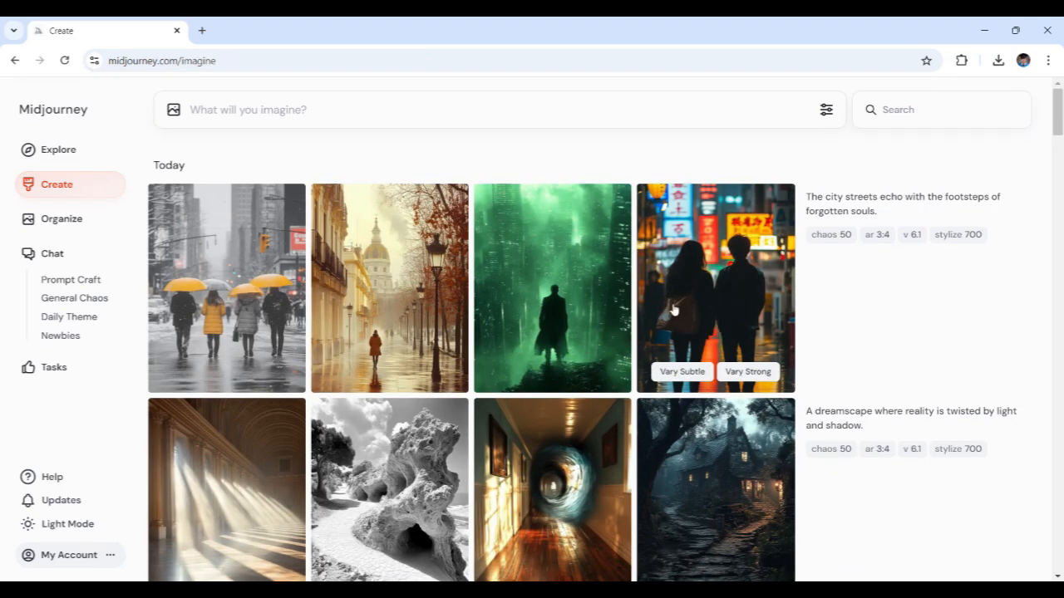
left_click(546, 304)
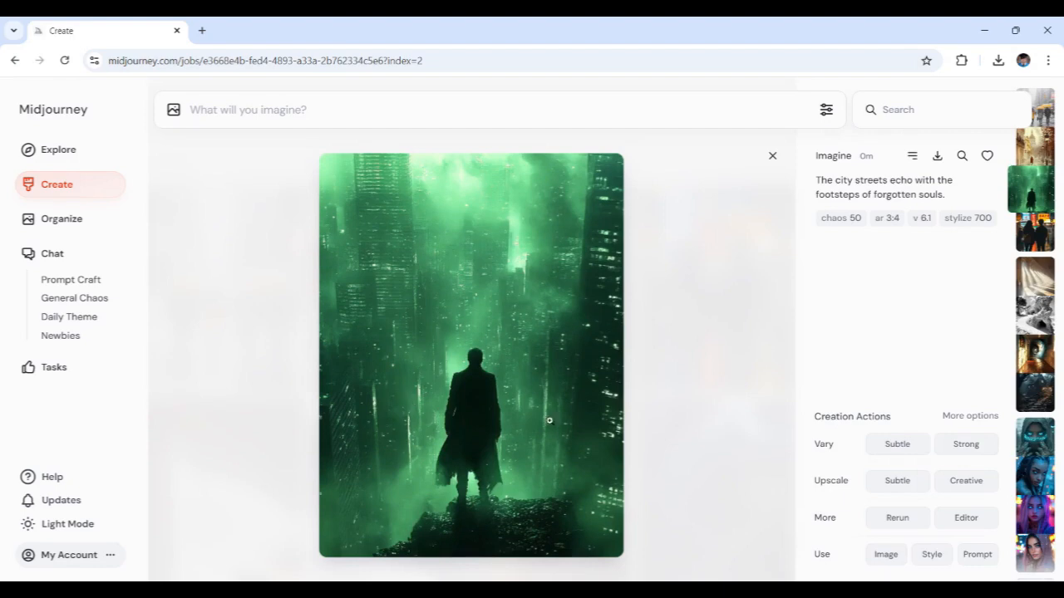
left_click(661, 322)
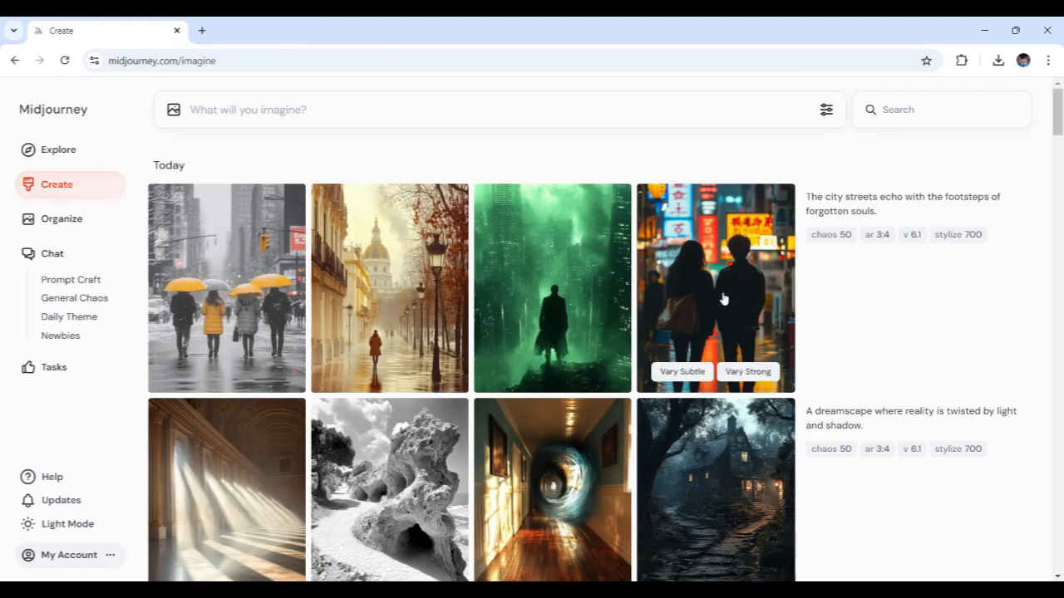
left_click(695, 301)
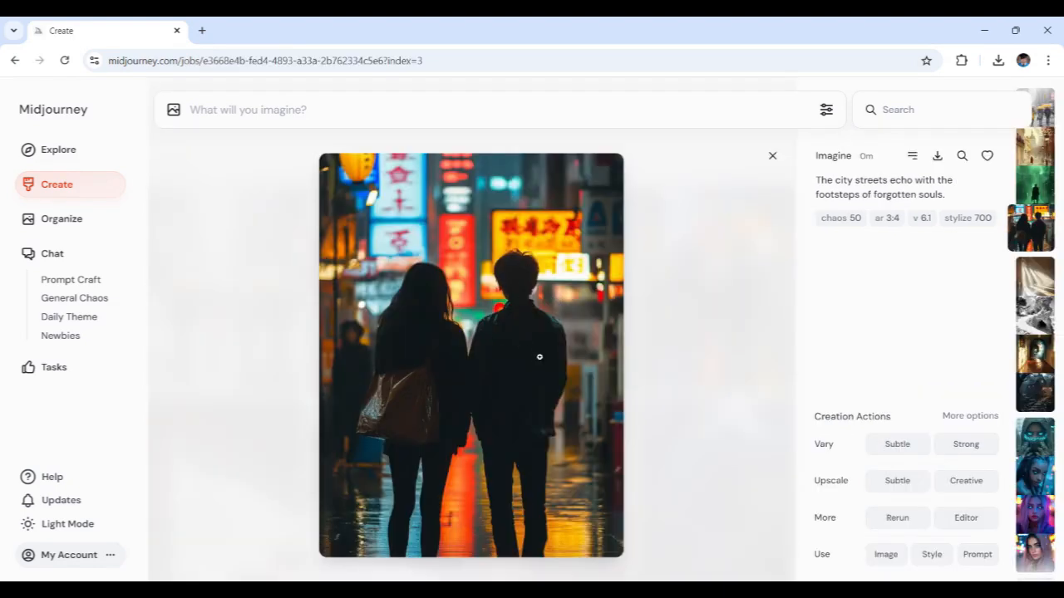
left_click(674, 344)
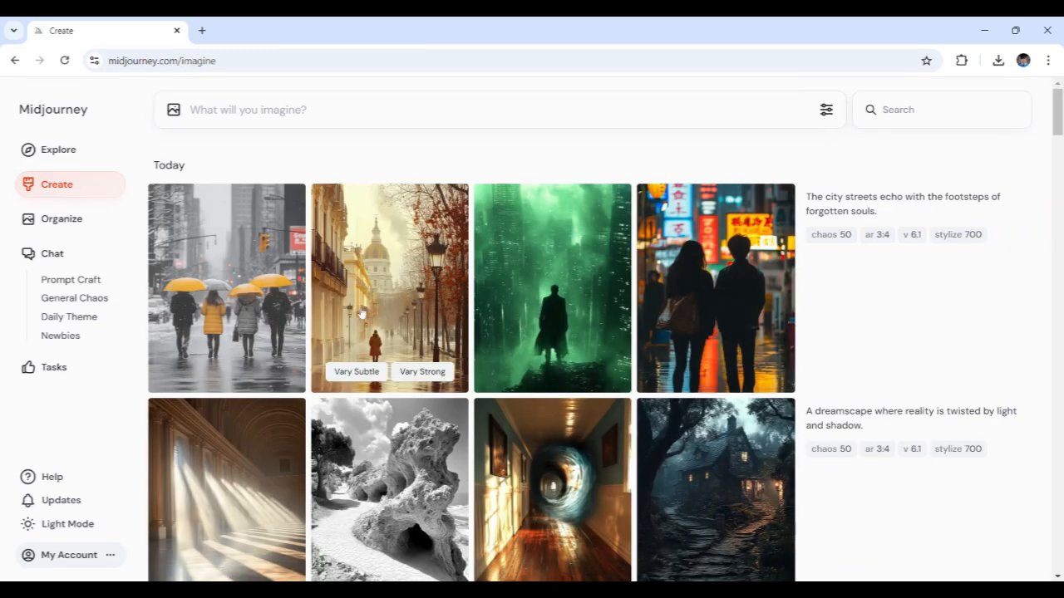
left_click(259, 305)
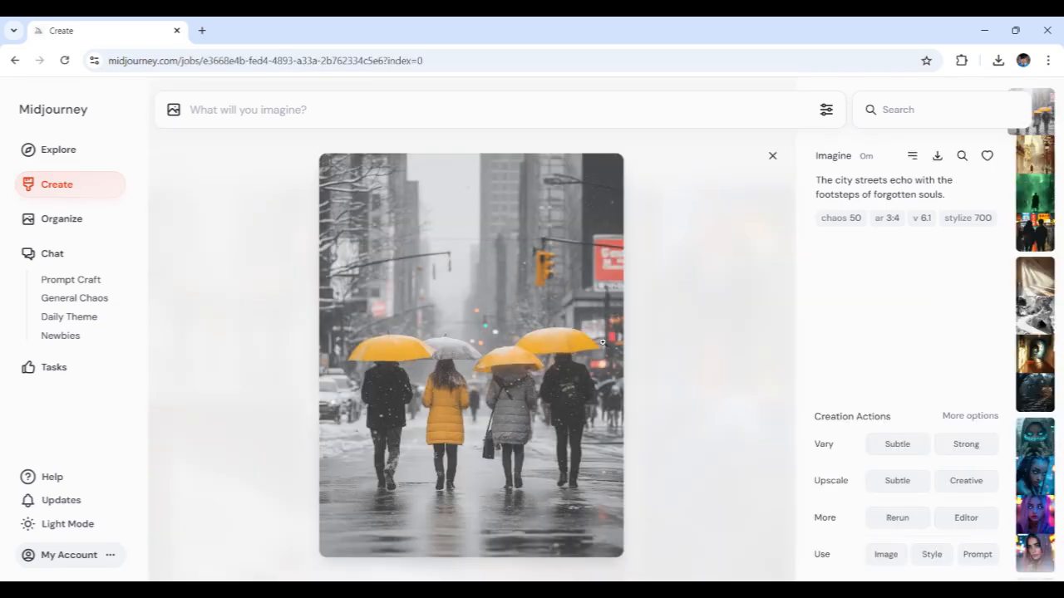
left_click(681, 341)
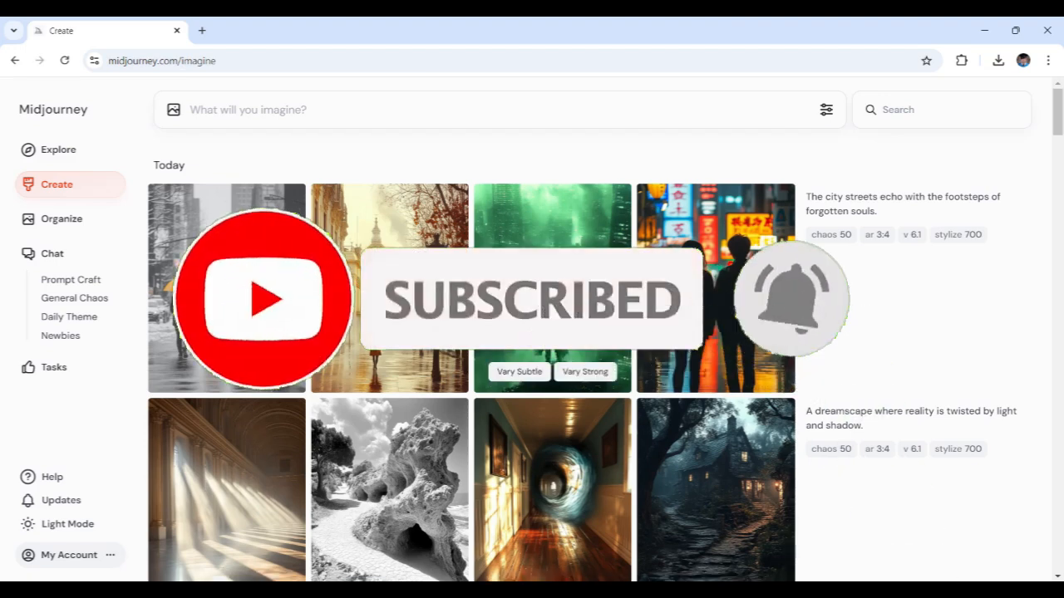
left_click(552, 291)
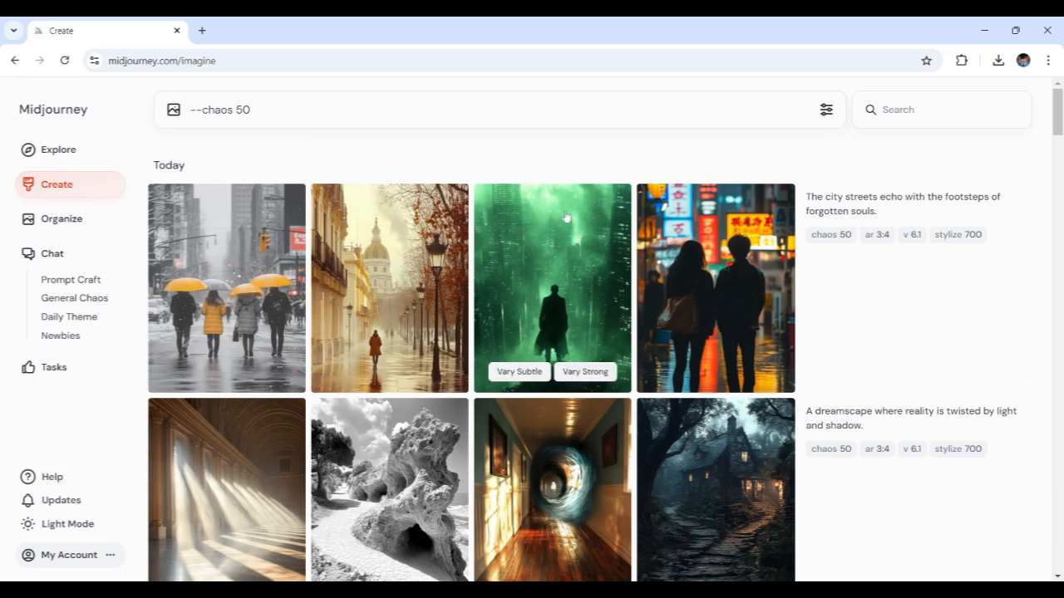
Step: Show the image generation settings and clear the "--chaos 50" text from the prompt
left_click(823, 112)
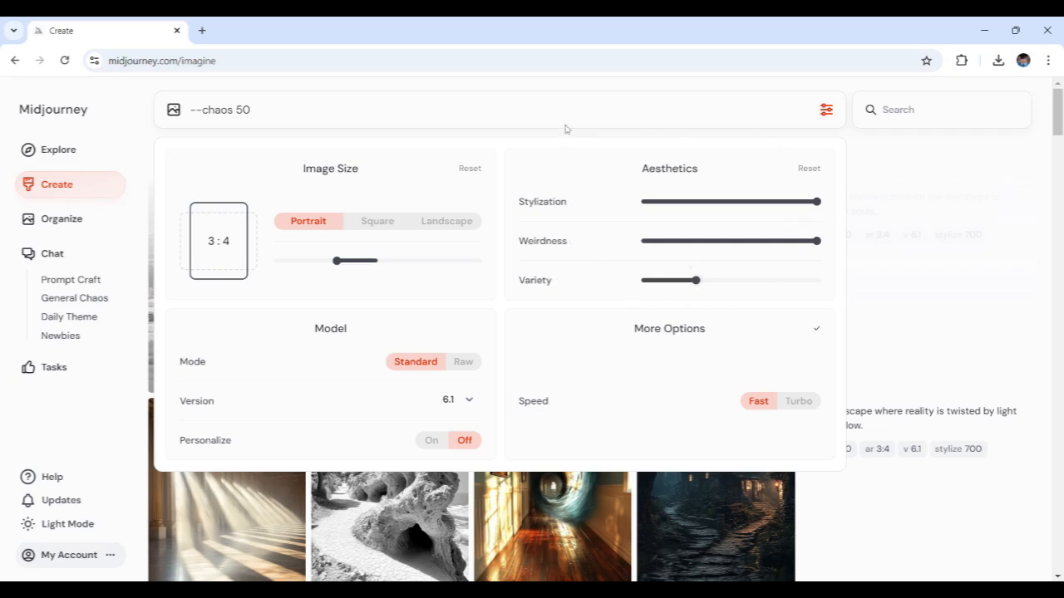
left_click_drag(251, 109, 106, 132)
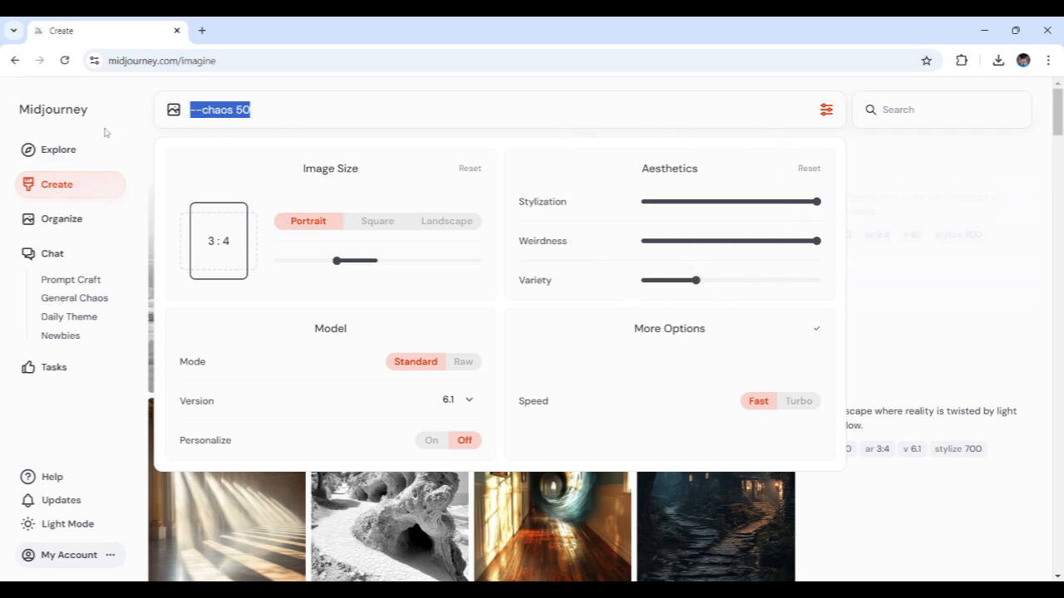
key("BackSpace")
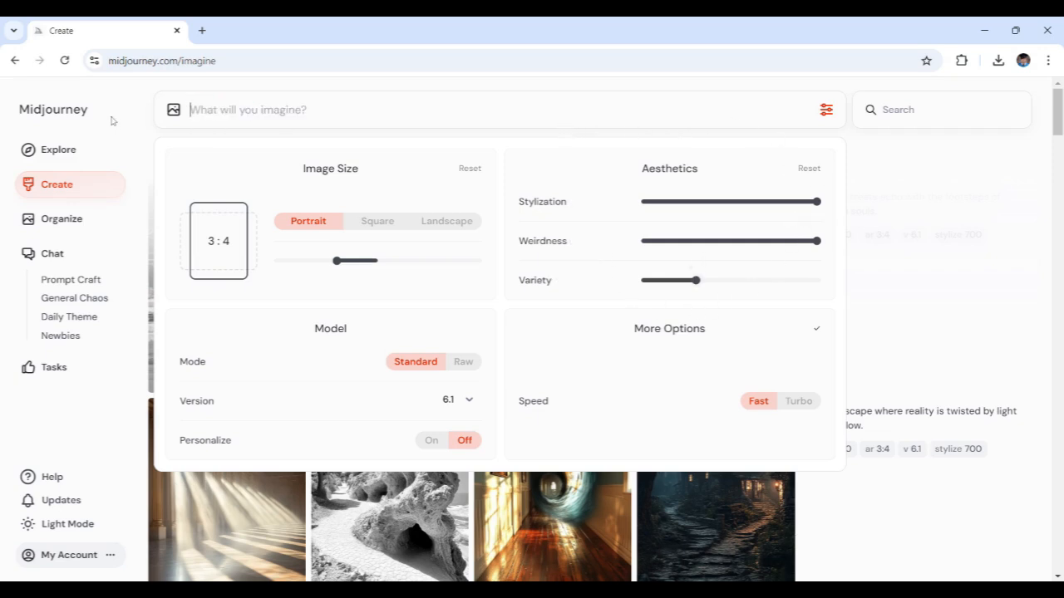
Step: Generate images from "A forest where the trees were twisted, contorted, and floated in mid-air, with the tree leaves and fallen leaves glowing in the dark."
type("A forest where the trees were twisted, contorted, and float in mid-air, with the tree leaves and fallen leaves glowing in the dark.")
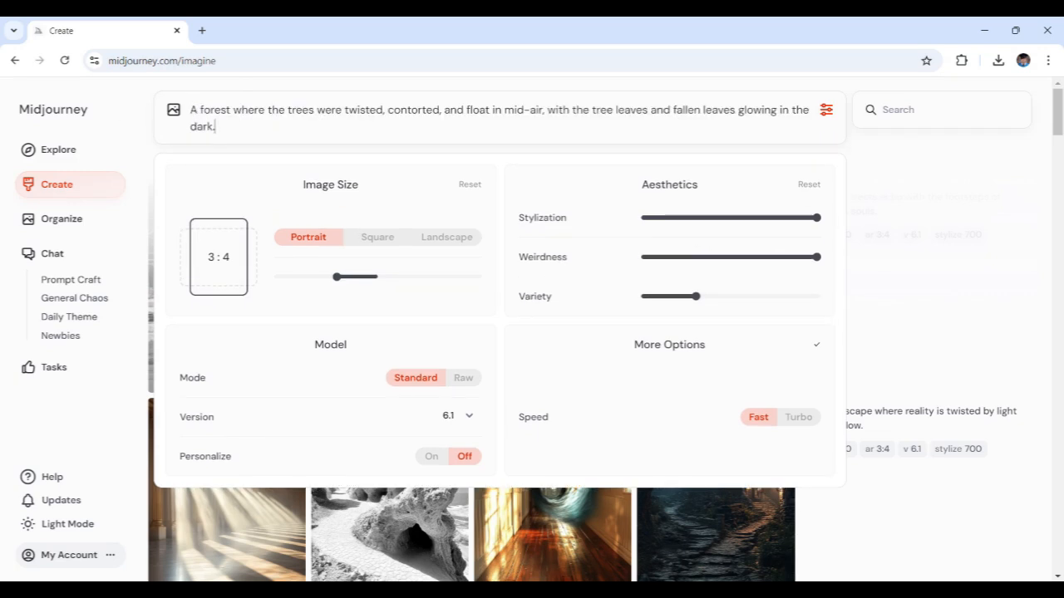
left_click(498, 109)
type("ed")
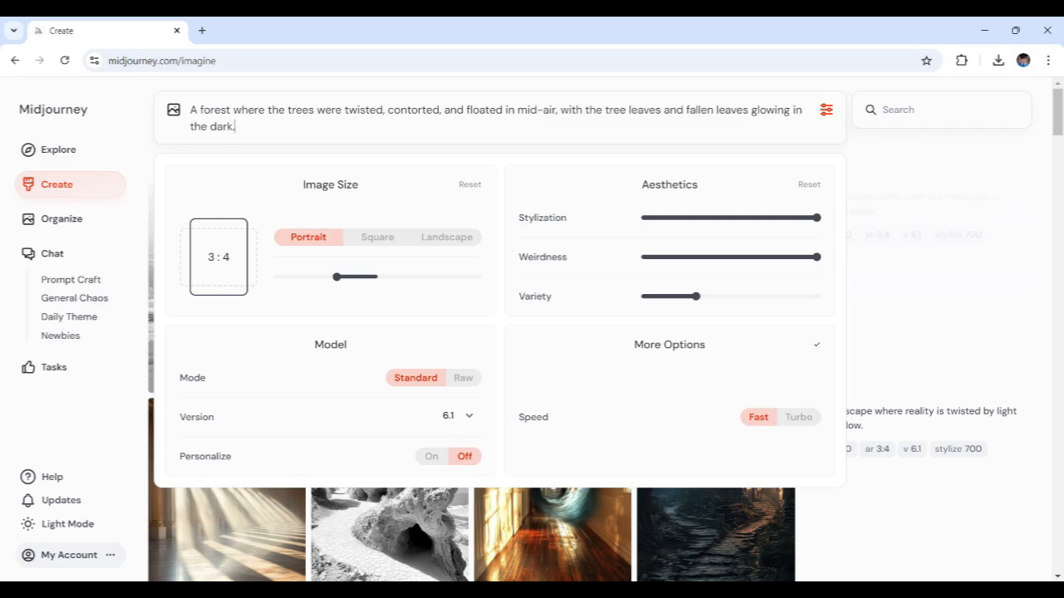
key("Return")
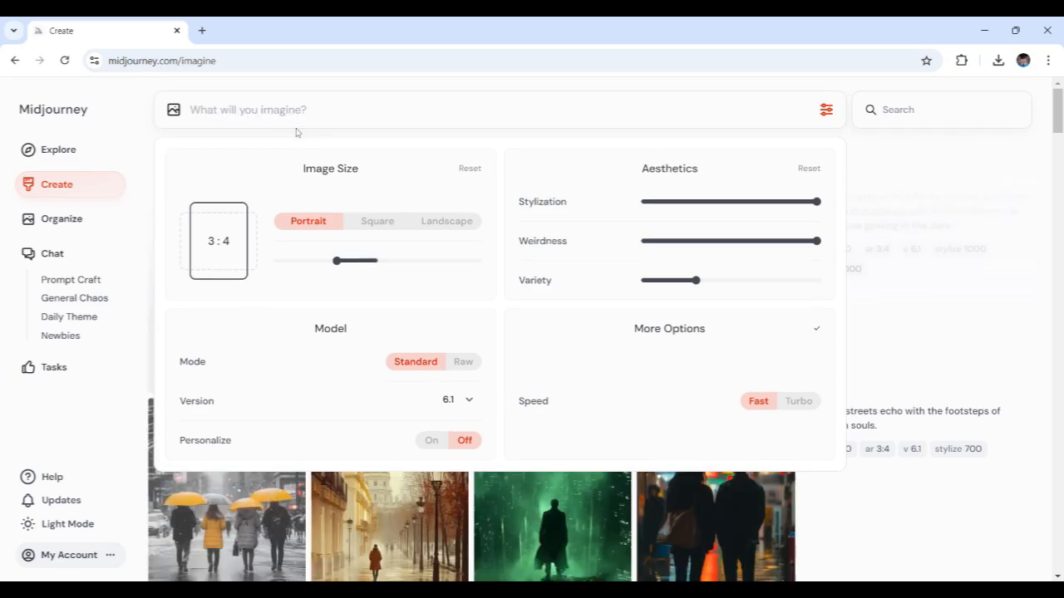
left_click(940, 152)
Step: View the forest image with the circle of twisted branches enlarged, followed by the one with glowing floating leaves
mouse_move(921, 224)
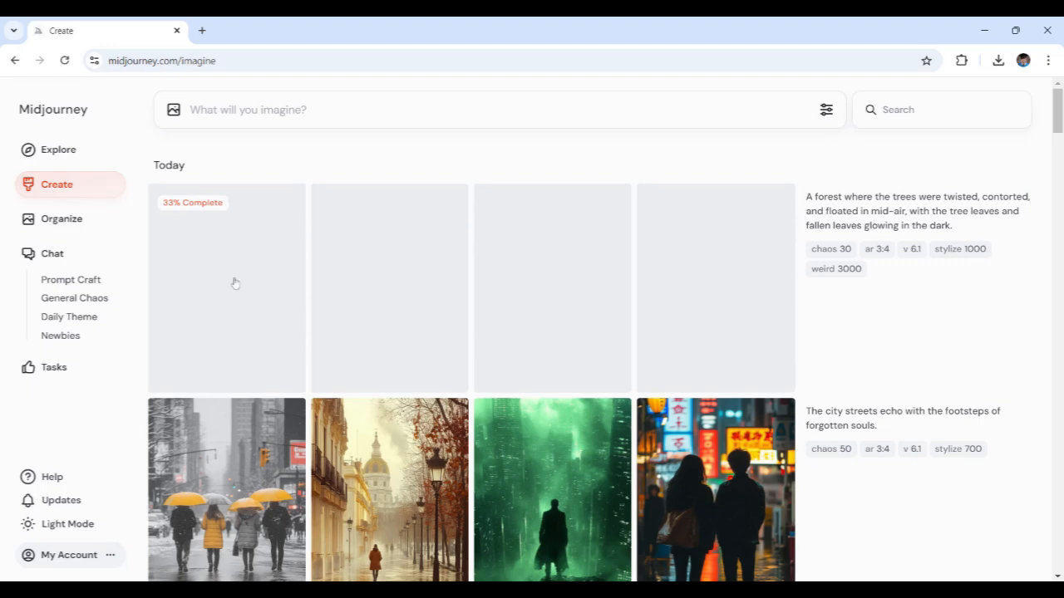
right_click(715, 304)
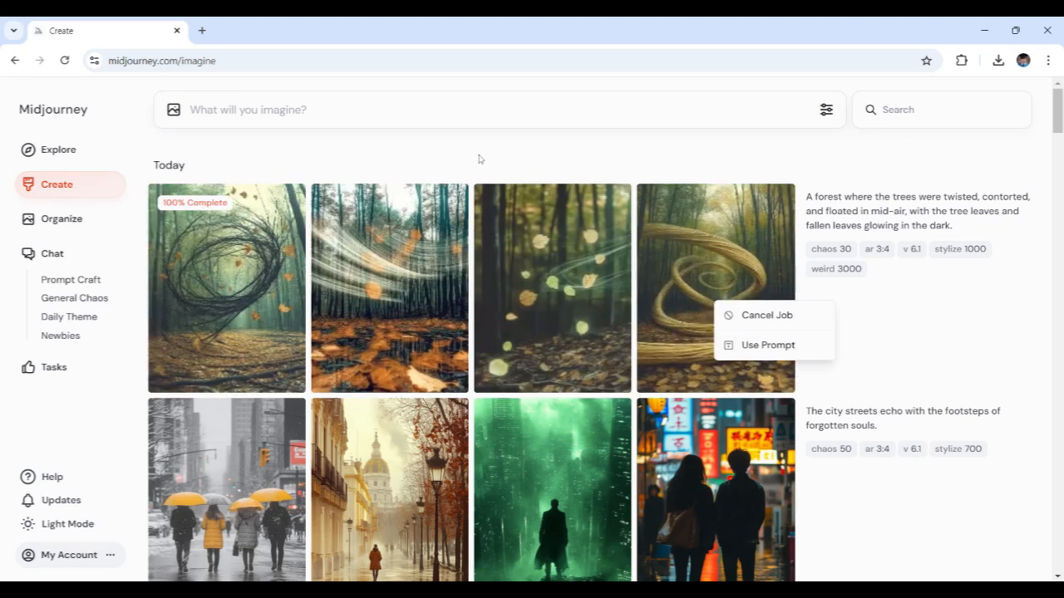
left_click(407, 289)
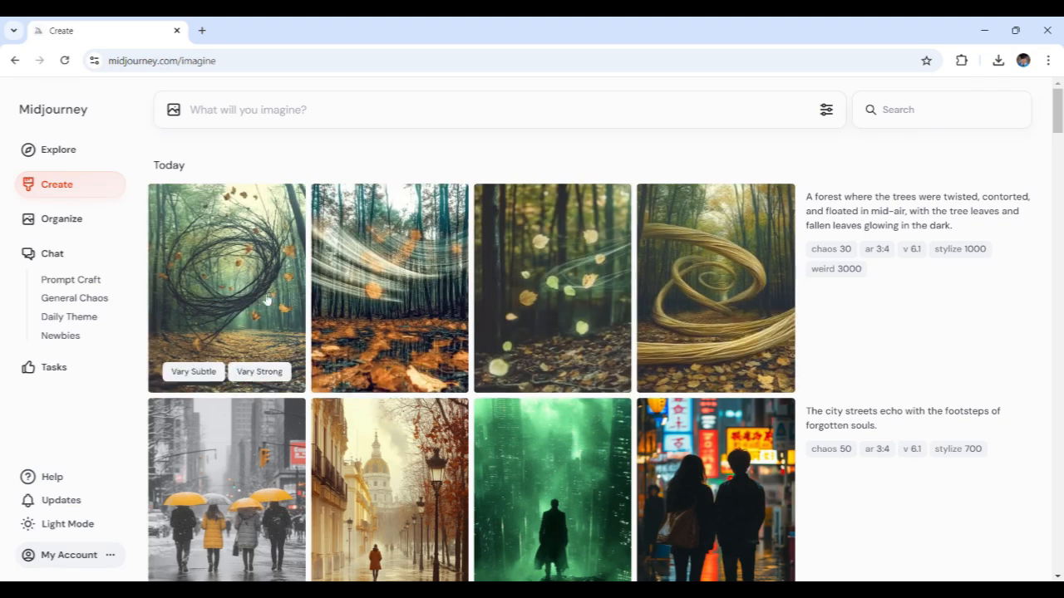
left_click(245, 293)
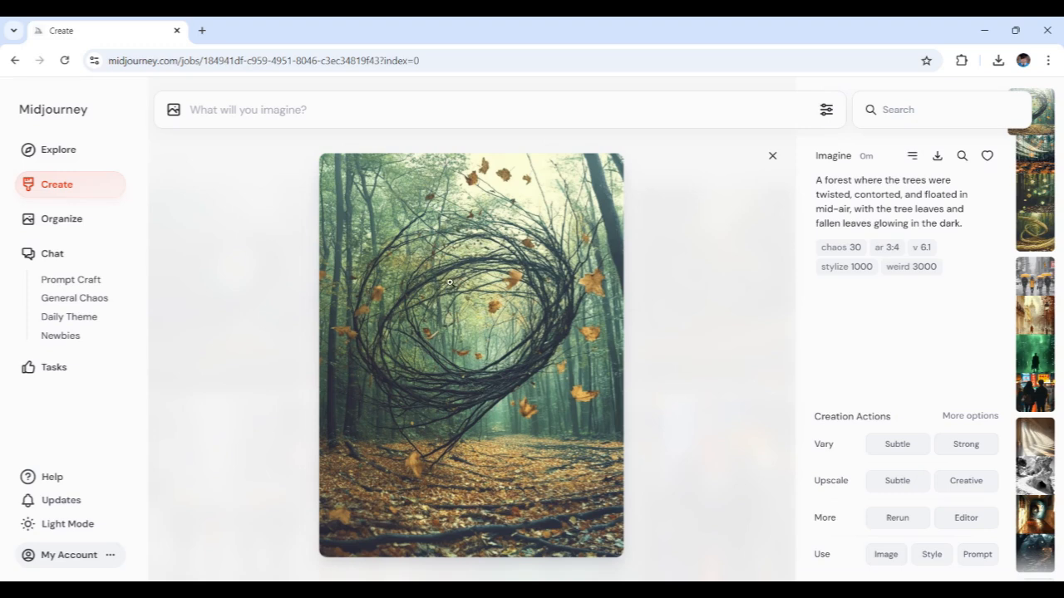
left_click(771, 156)
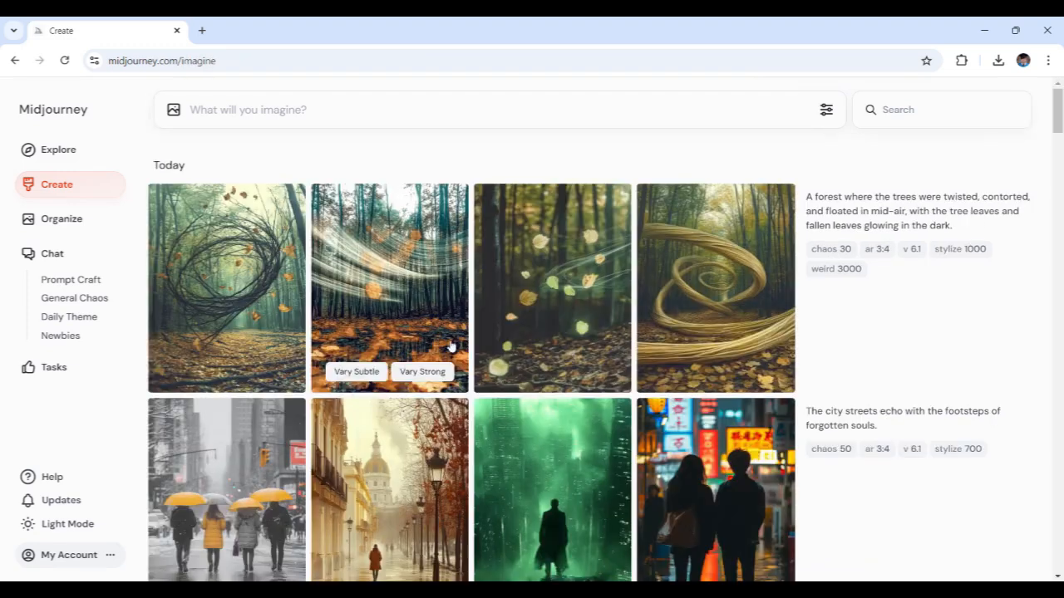
left_click(550, 313)
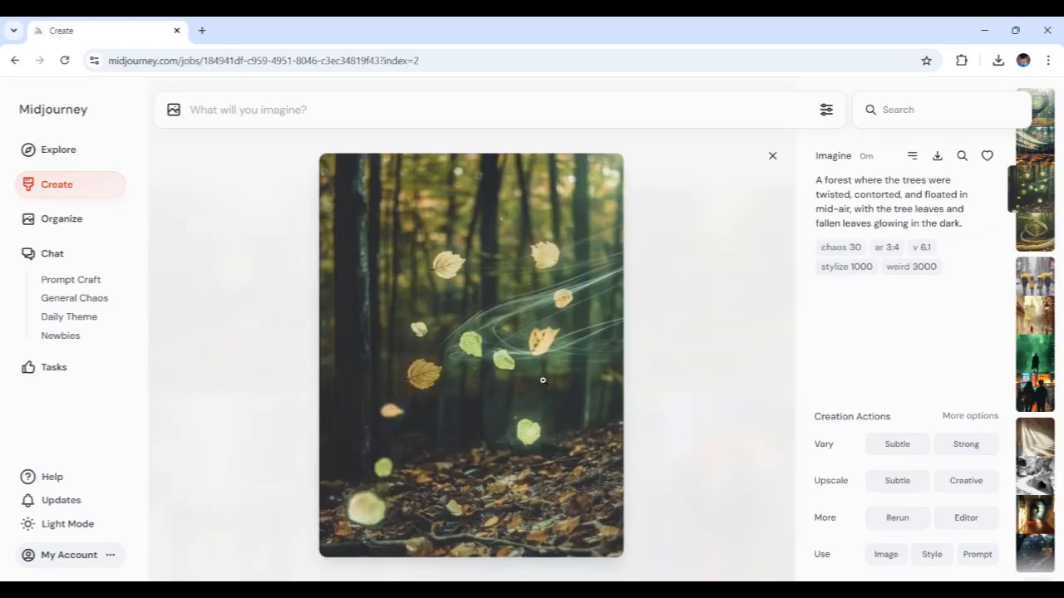
Step: View the forest image with the golden spiral enlarged, followed by the one with white light streaks above orange leaves
left_click(772, 155)
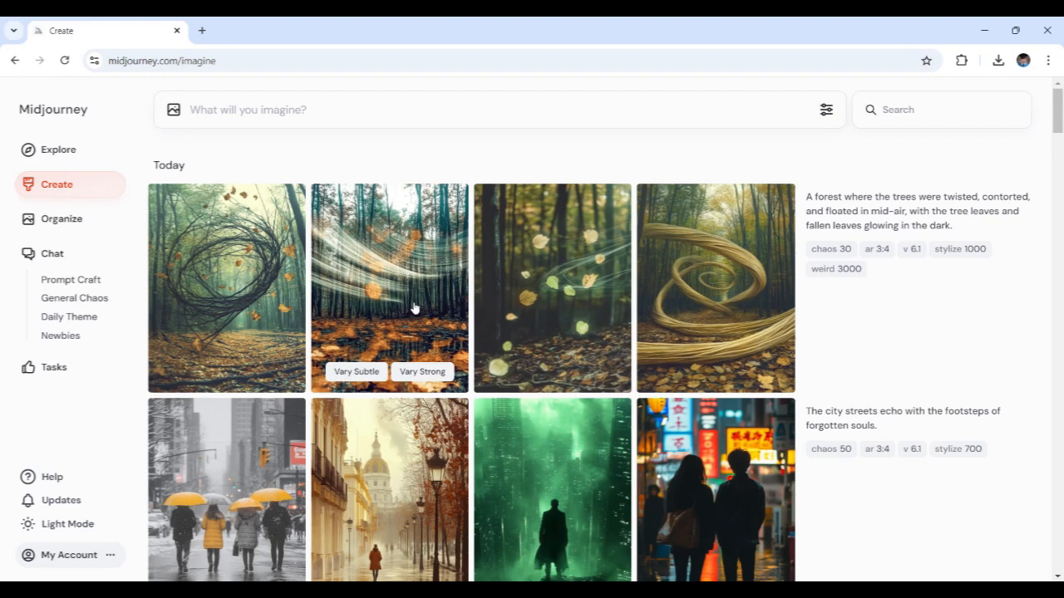
left_click(692, 297)
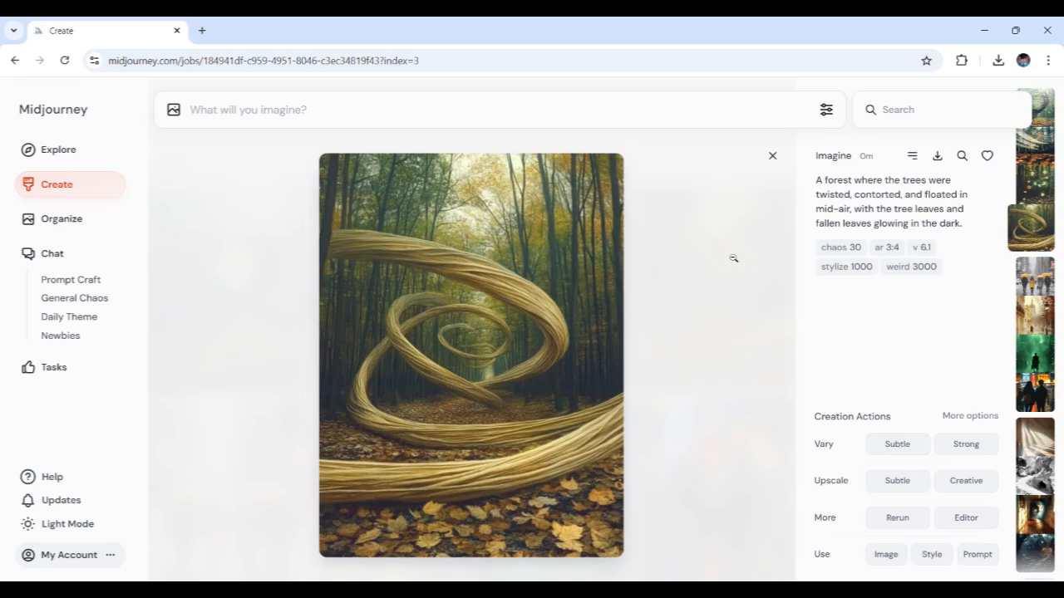
left_click(772, 155)
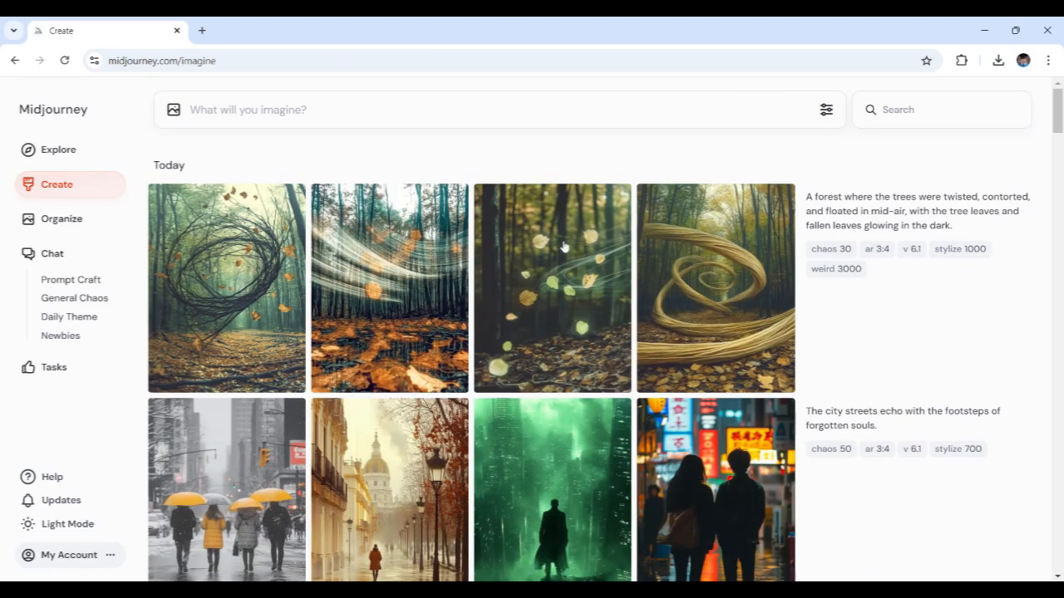
left_click(407, 312)
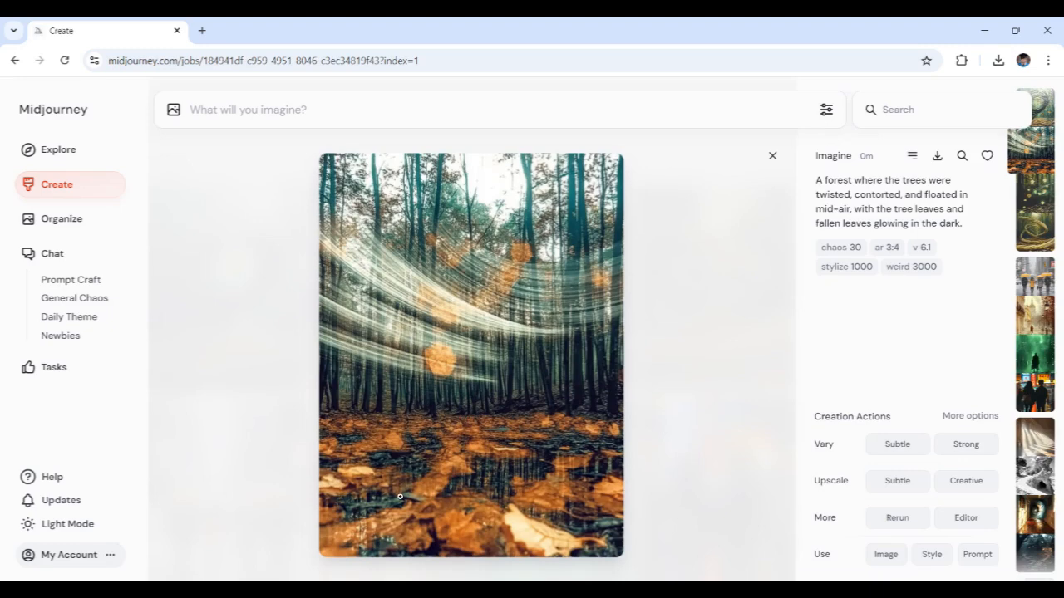
left_click(772, 157)
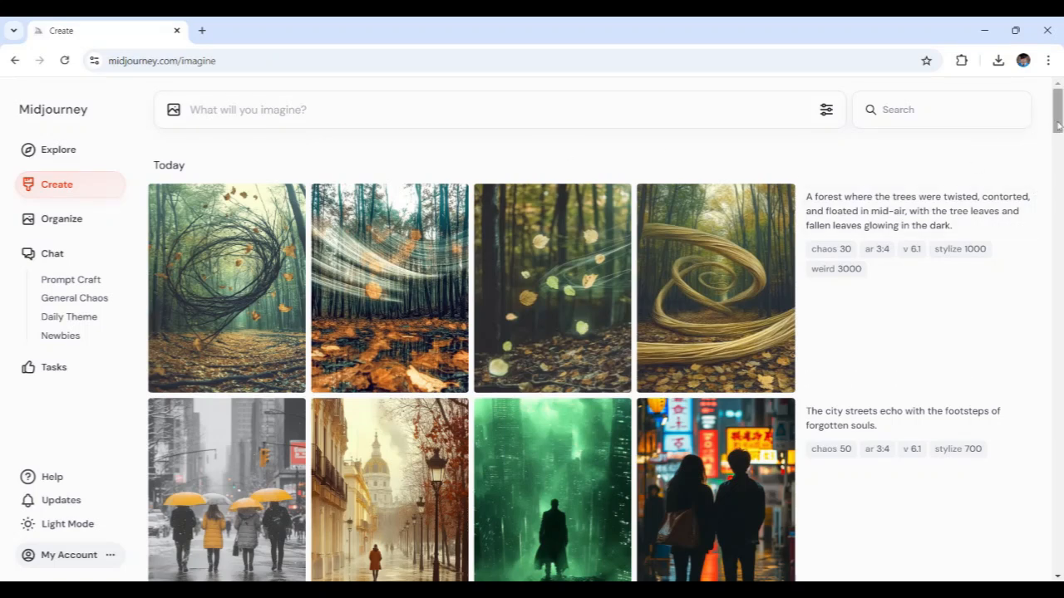
Step: Look through the earlier dreamscape and sorceress image generations and their chaos, stylize and weird settings
left_click_drag(1058, 123, 1059, 163)
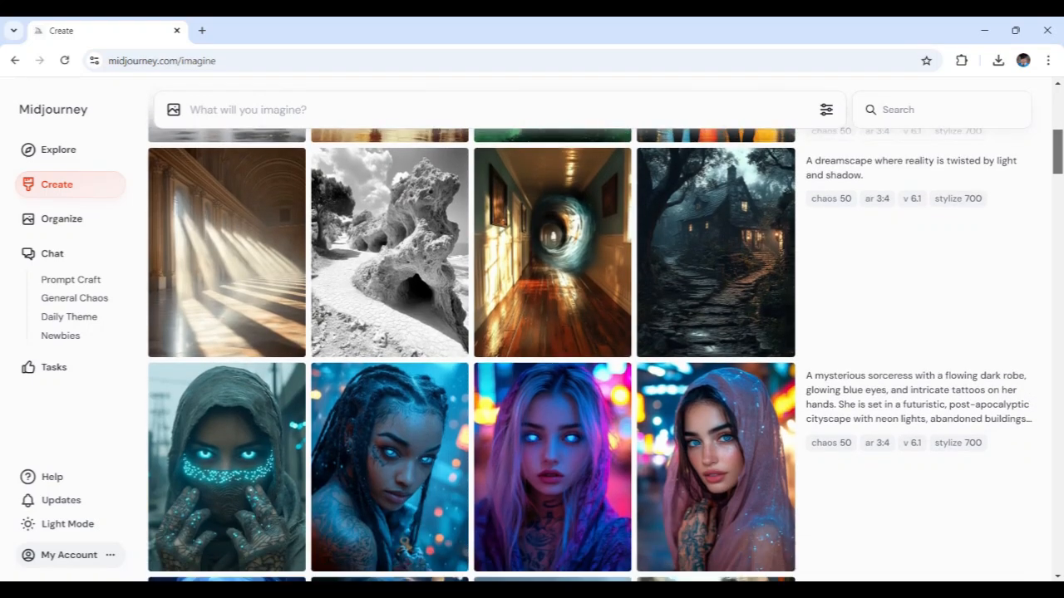
scroll(1057, 184, "down", 3)
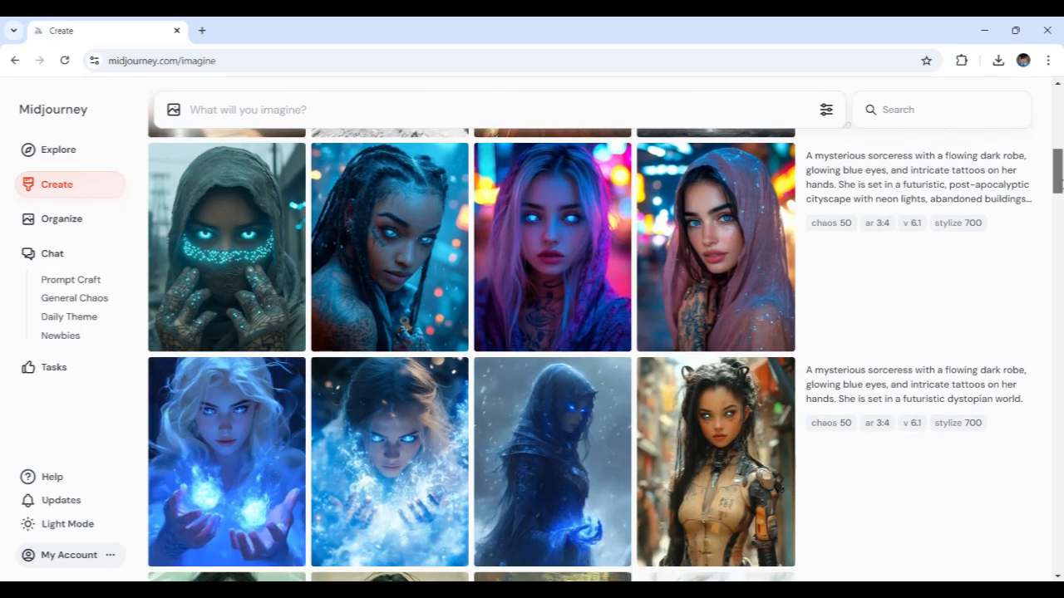
scroll(1057, 185, "down", 2)
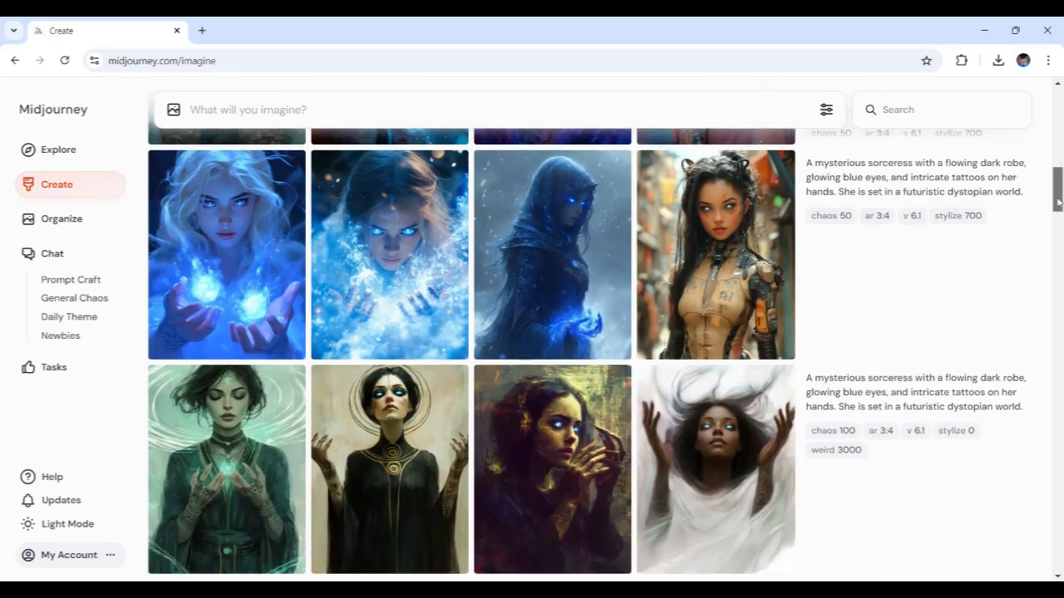
scroll(1057, 198, "up", 6)
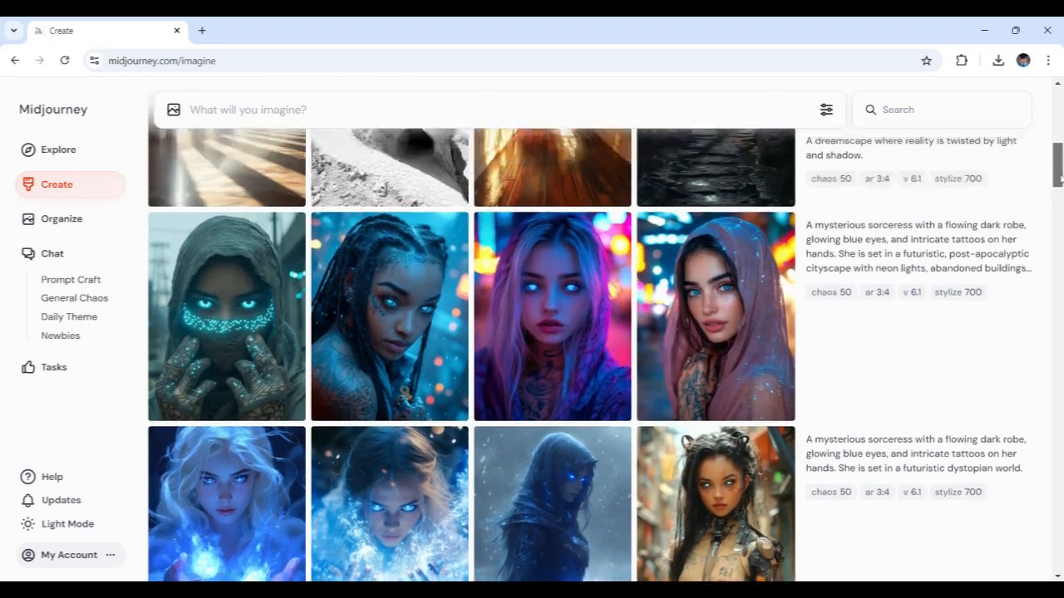
scroll(605, 350, "up", 3)
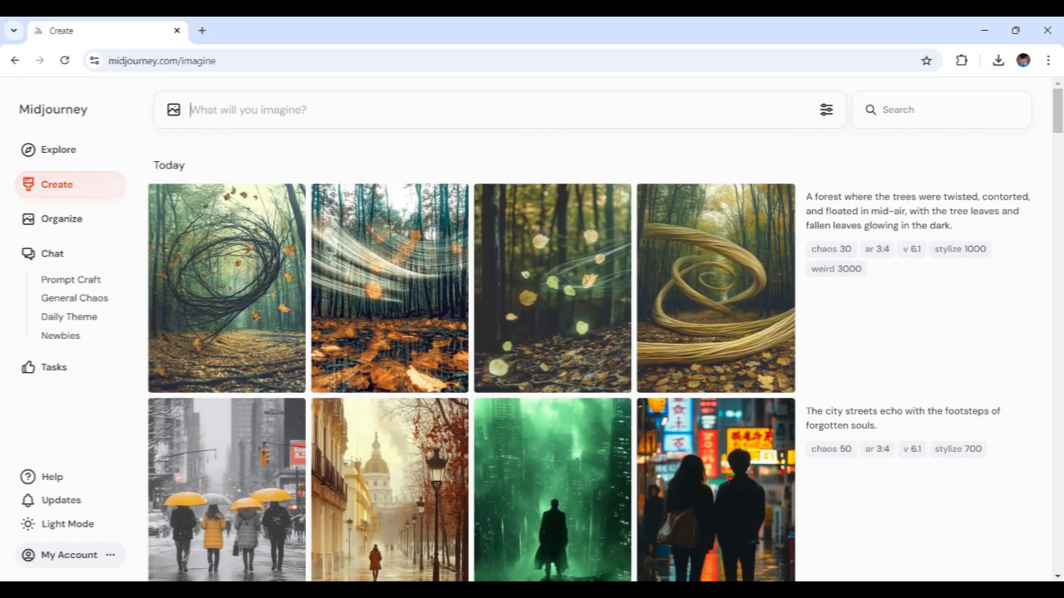
Step: Upload the picture of the dark ruined city and attach it to the prompt as a reference image
left_click(191, 110)
left_click(174, 113)
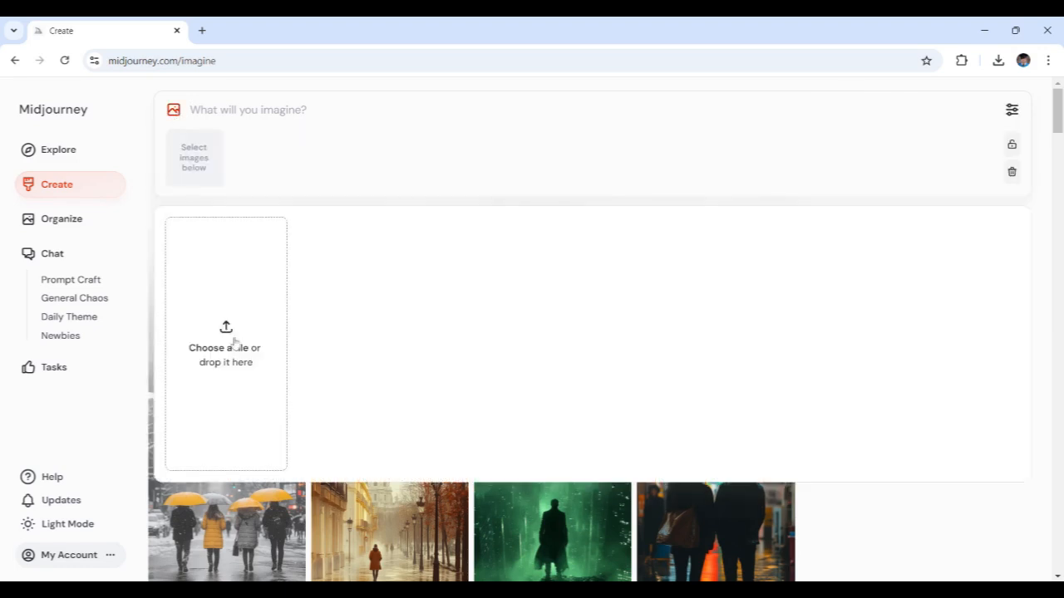
left_click(222, 338)
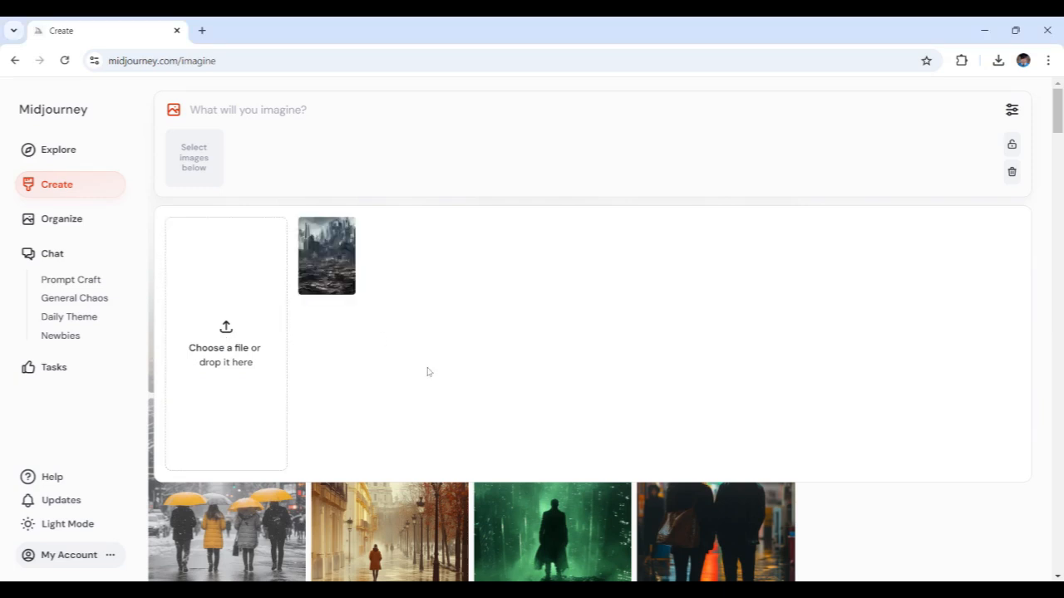
left_click(331, 242)
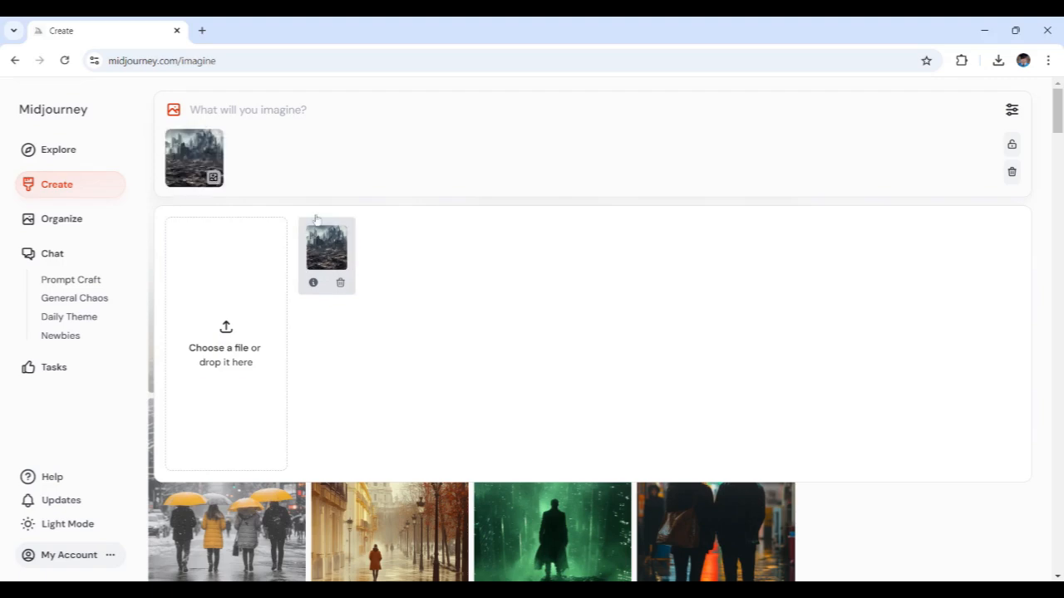
left_click(174, 112)
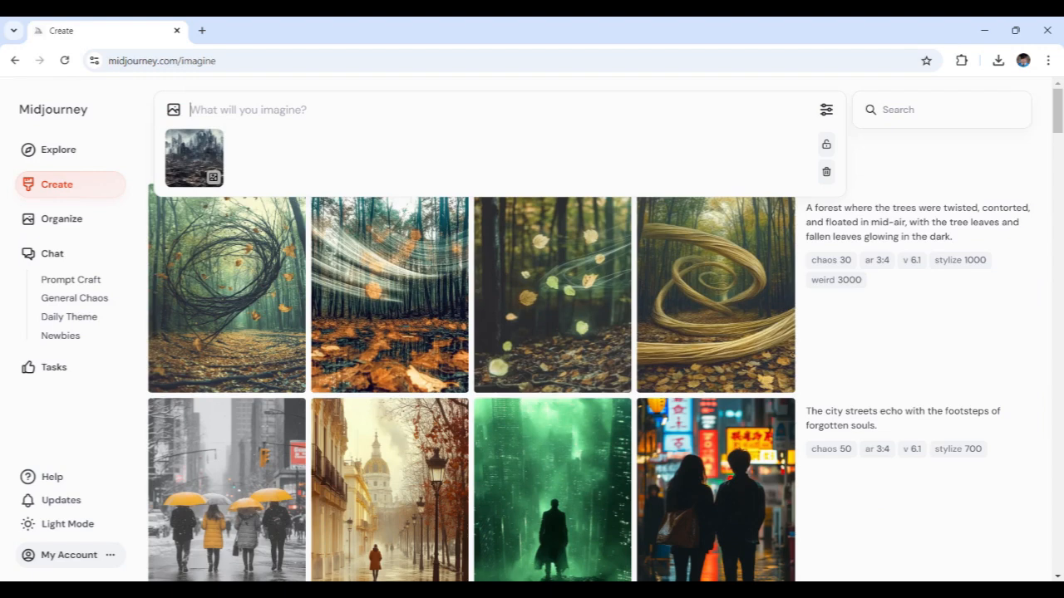
Step: Generate images from "A bright, utopian version of a futuristic city filled with light, greenery, and peaceful streets."
type("A bright, utopian version of a futuristic city filled with light, greenery, and peaceful streets.")
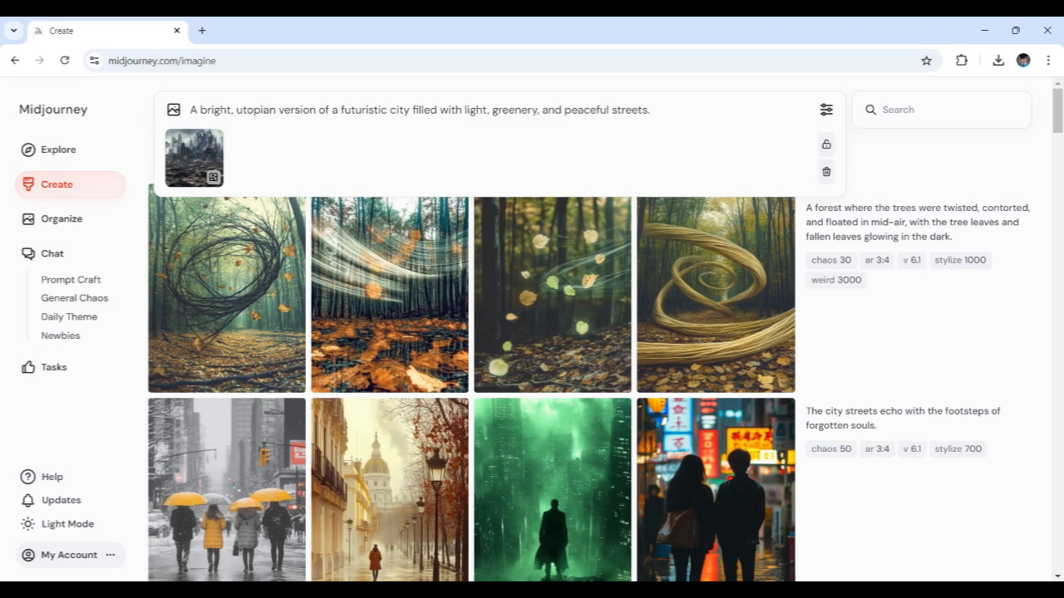
key("Return")
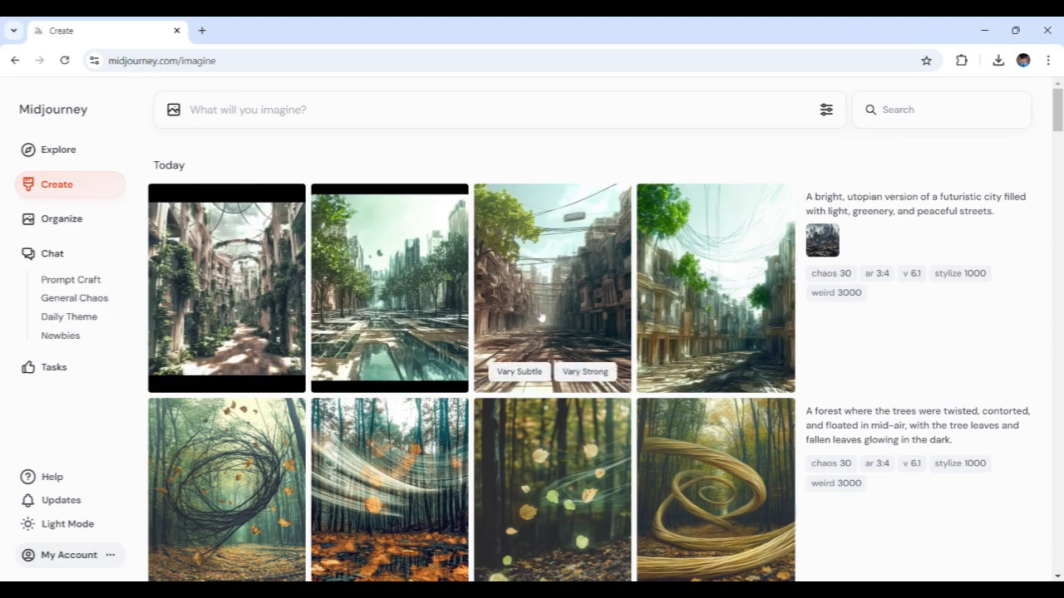
Step: View the utopian city images enlarged one by one: the hanging-wires street, the cable-covered road, the tree-lined plaza and the vine-covered passage
left_click(703, 310)
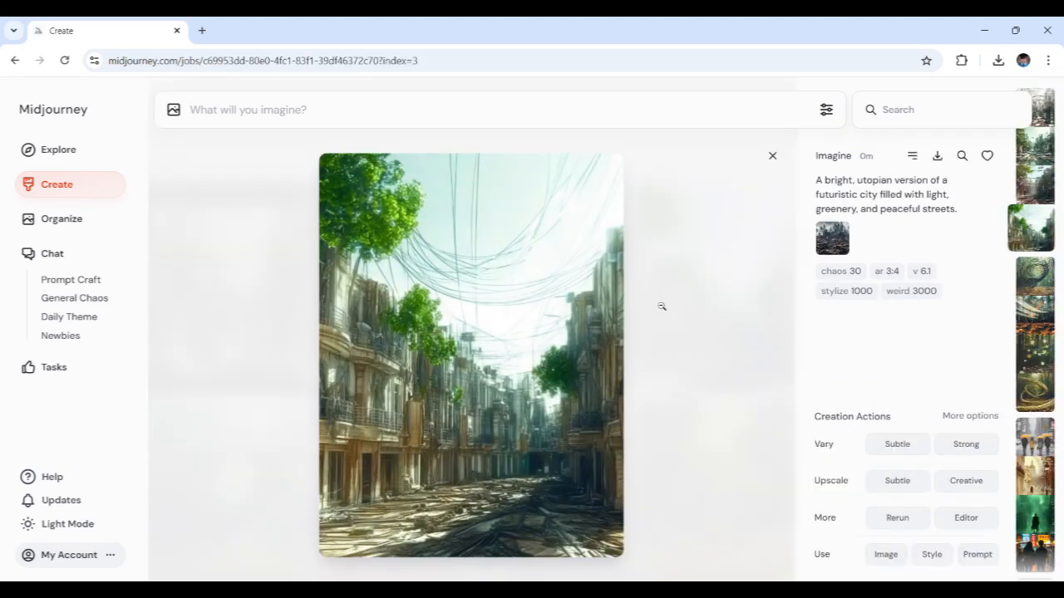
left_click(695, 249)
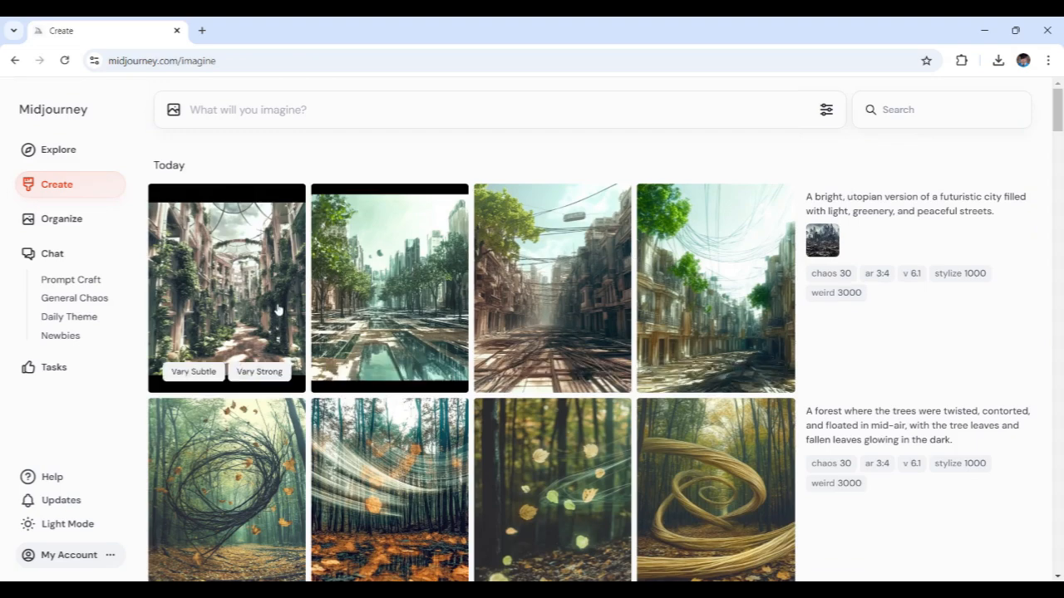
left_click(560, 274)
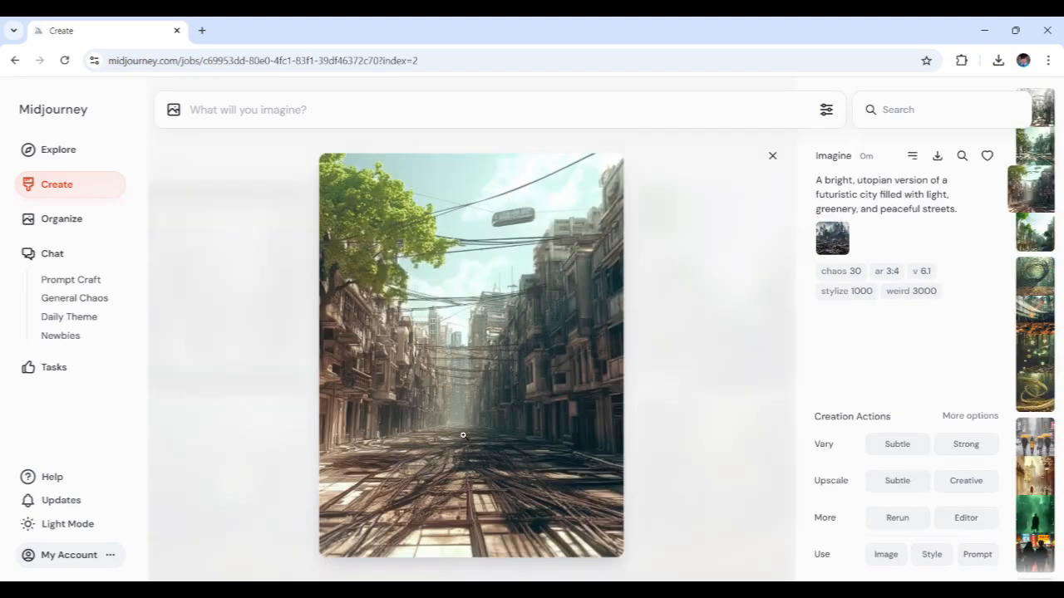
left_click(733, 338)
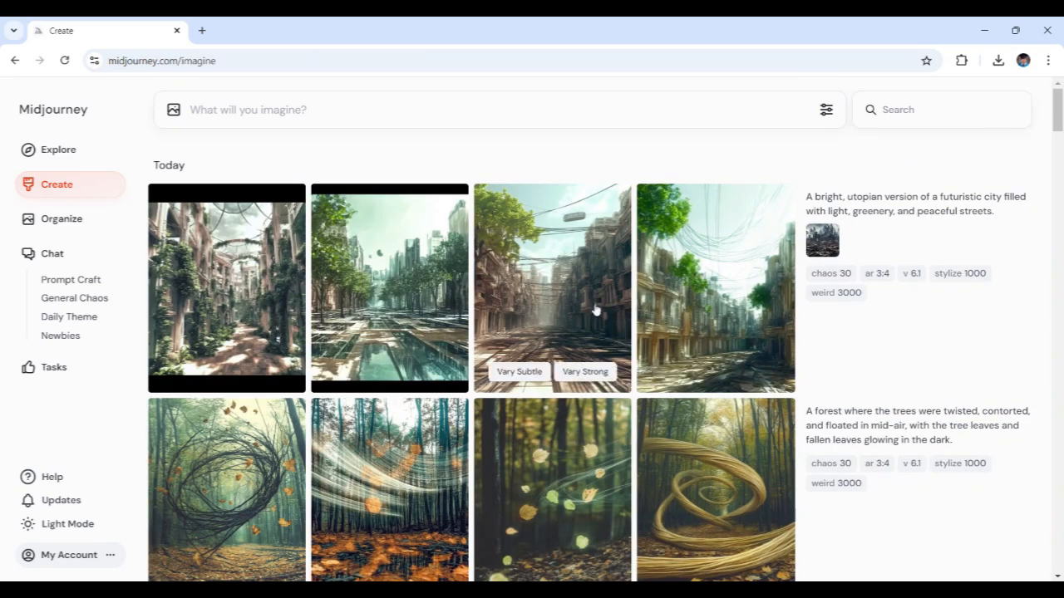
left_click(402, 301)
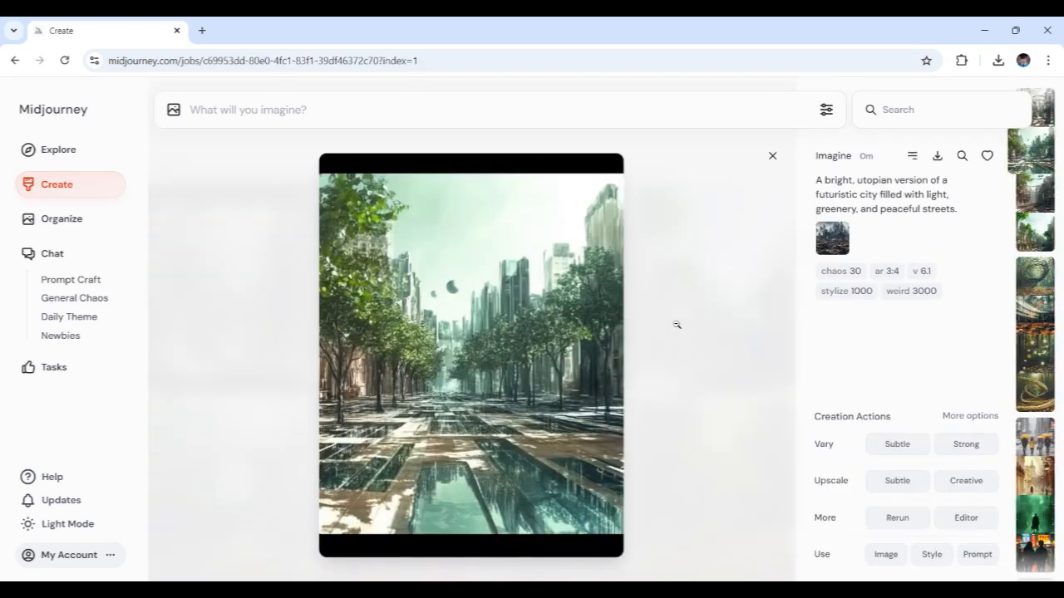
left_click(709, 299)
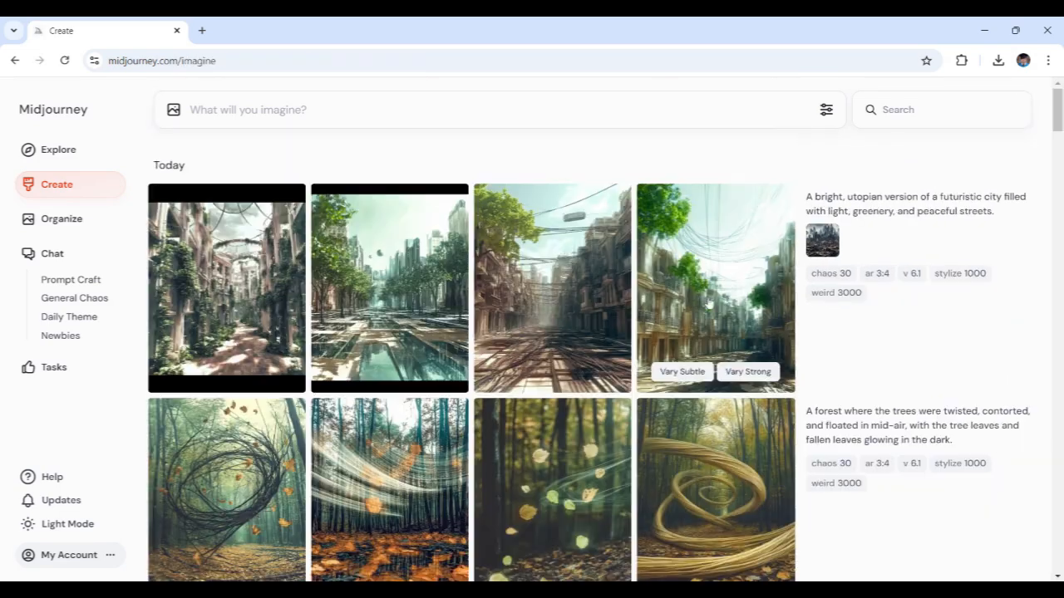
left_click(275, 312)
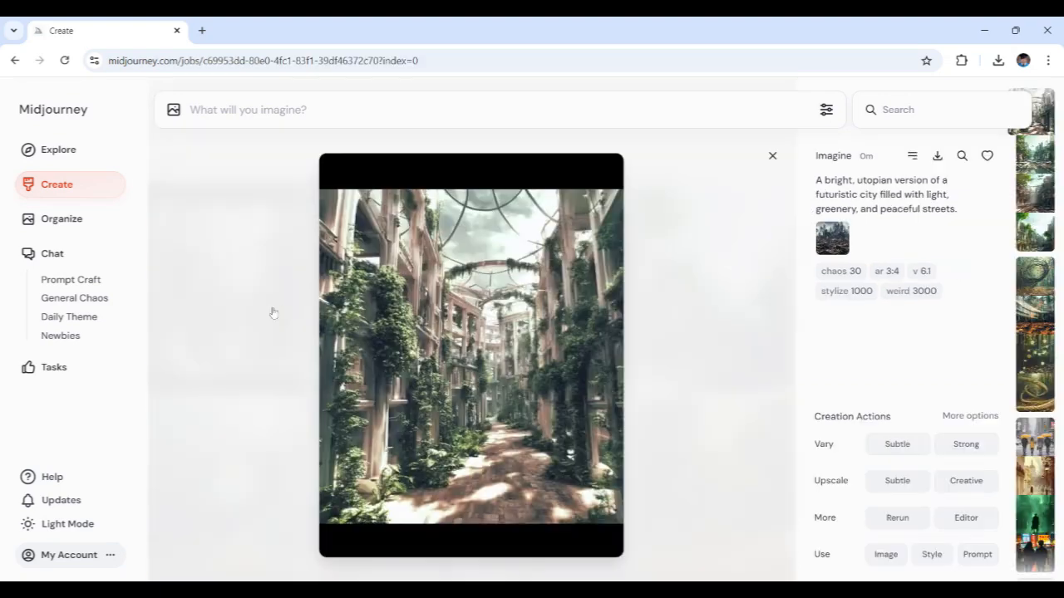
left_click(695, 325)
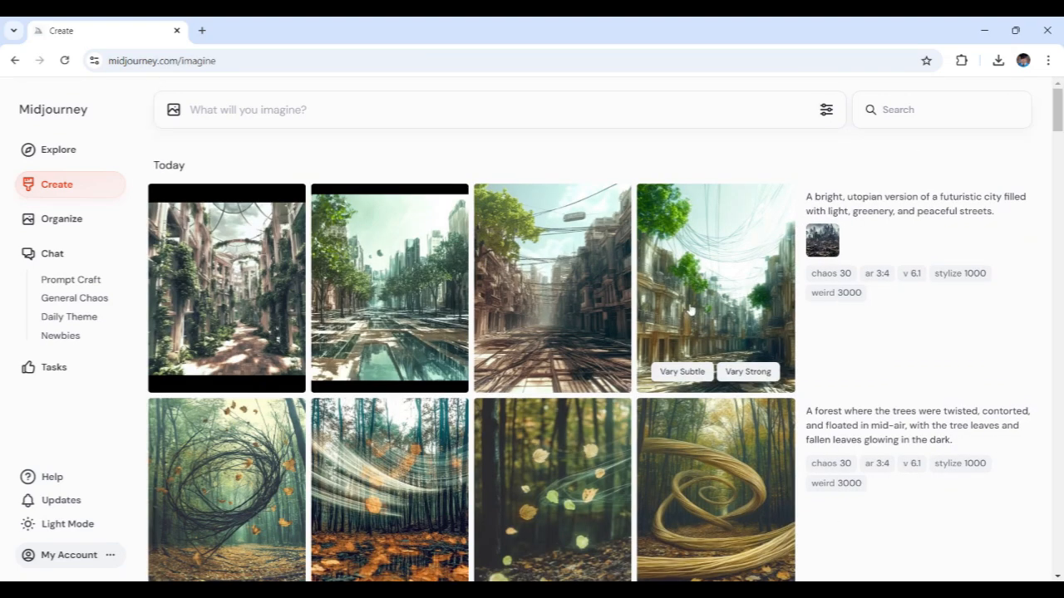